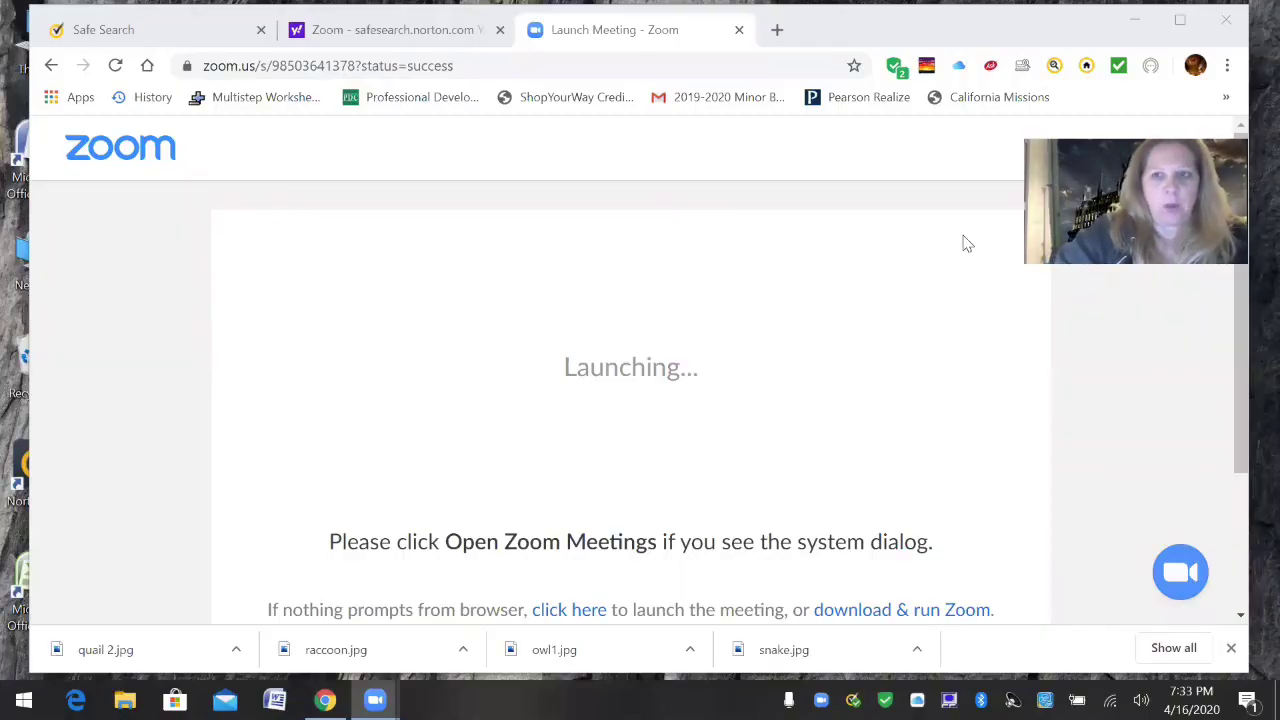
click(1138, 21)
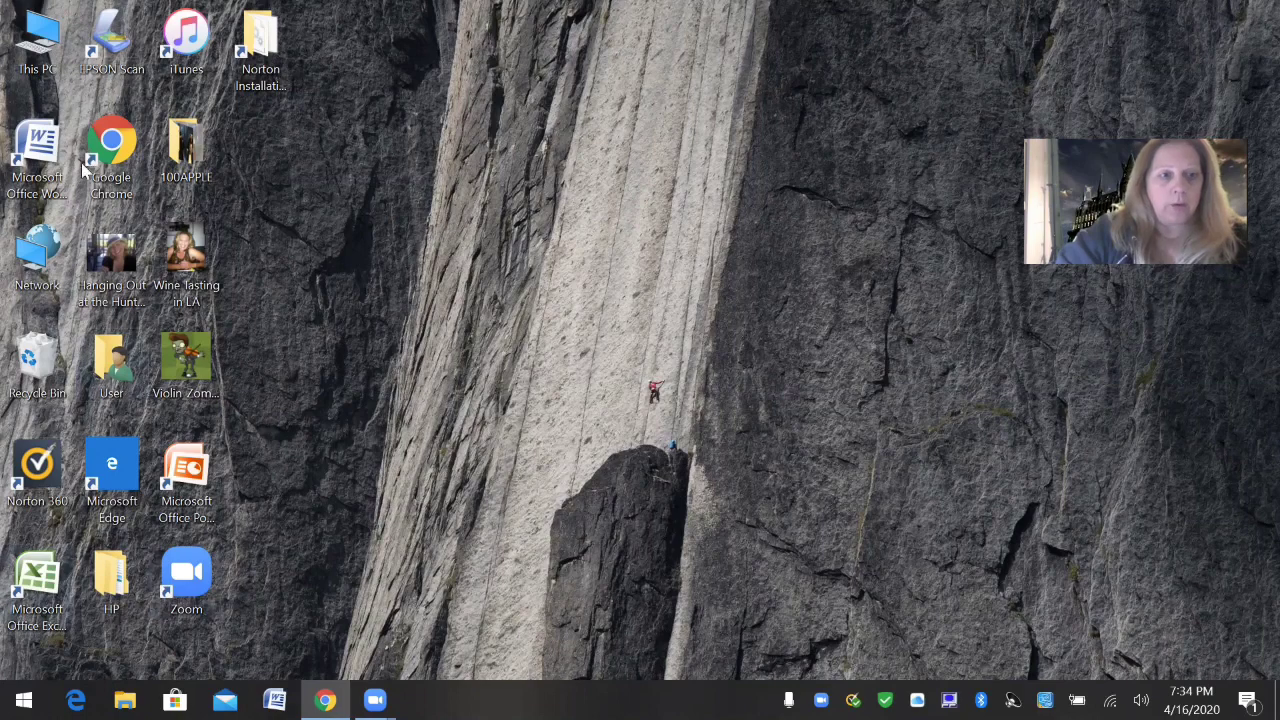
double_click(117, 176)
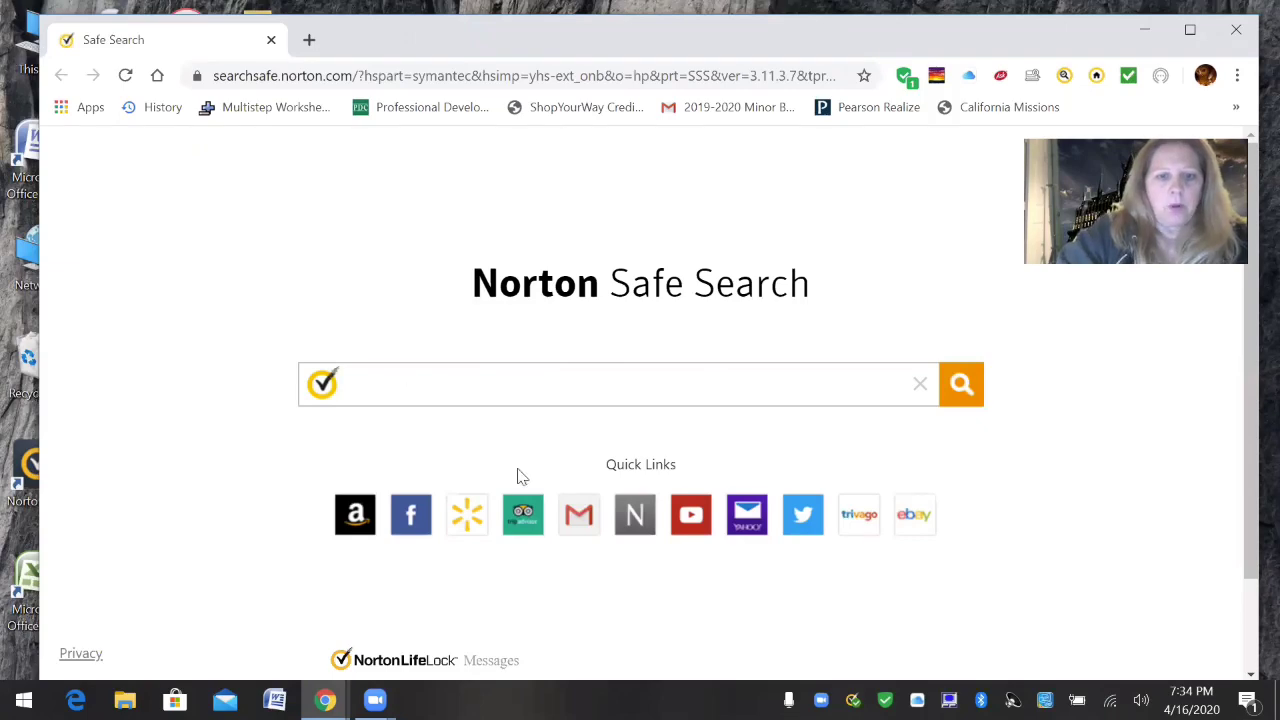
text(www)
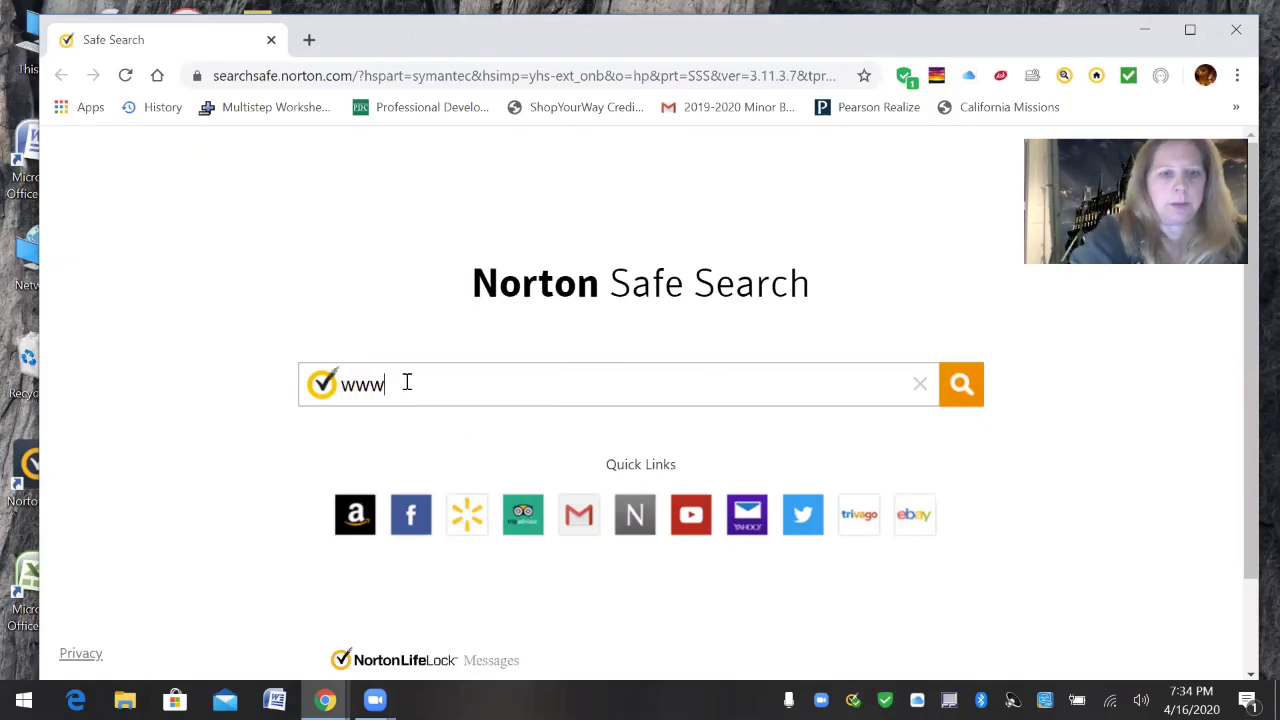
text(.google.com)
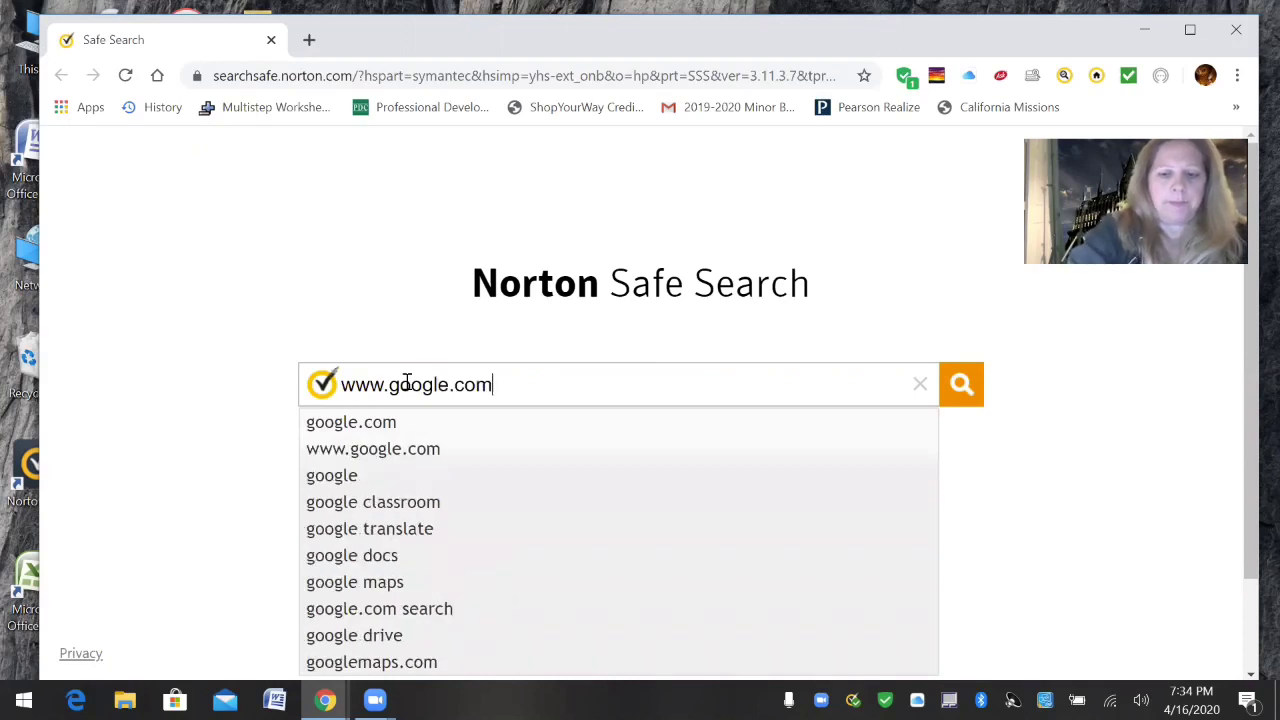
key(Return)
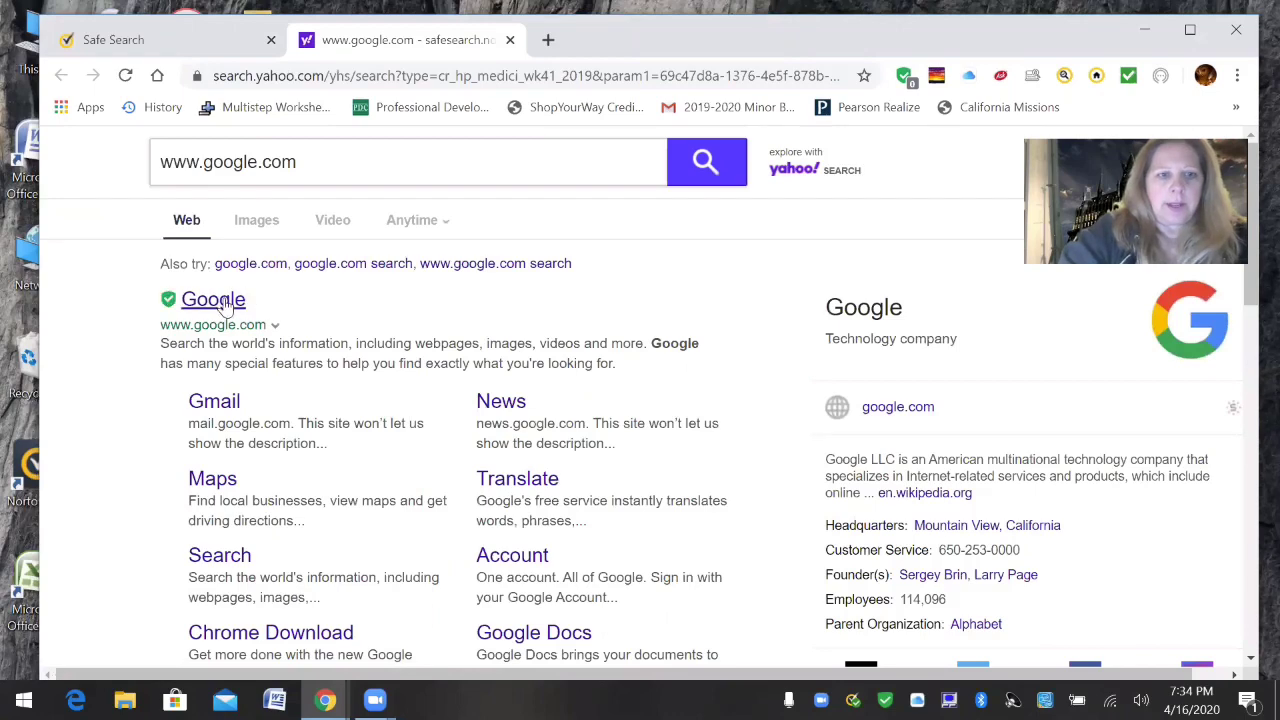
click(225, 305)
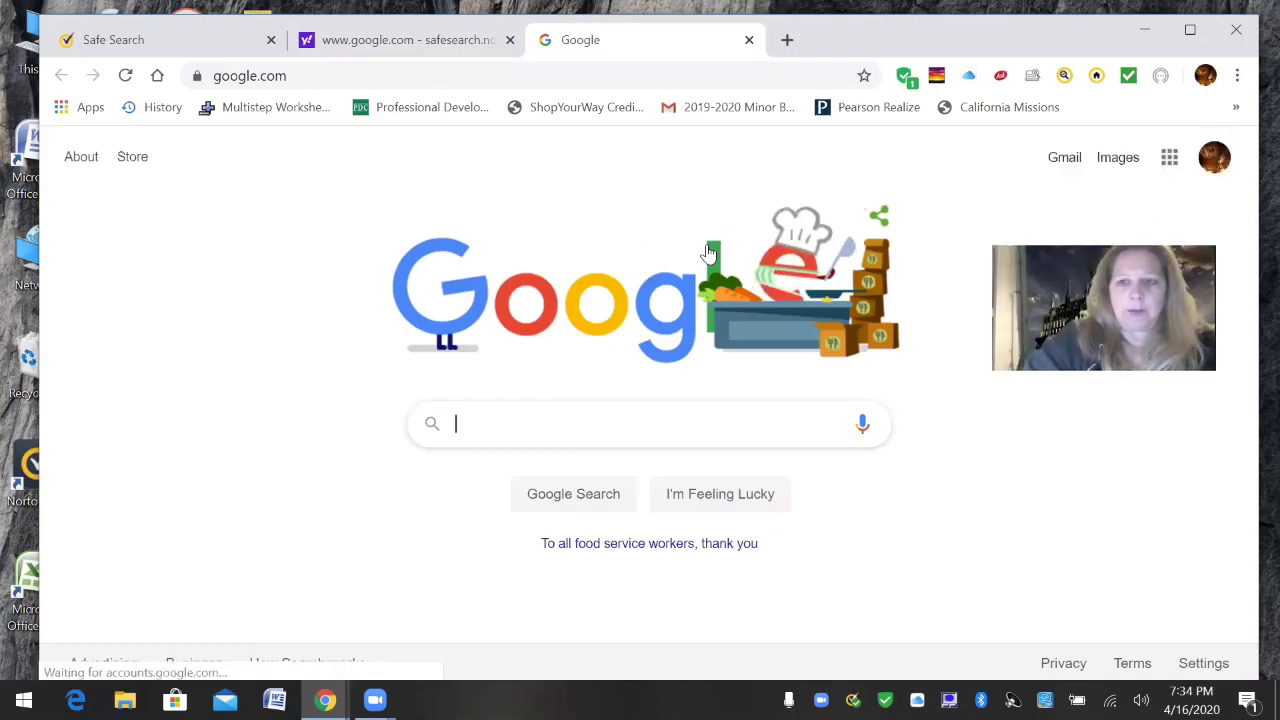
Go to Slides from the Google apps list and create a blank presentation.
click(1168, 162)
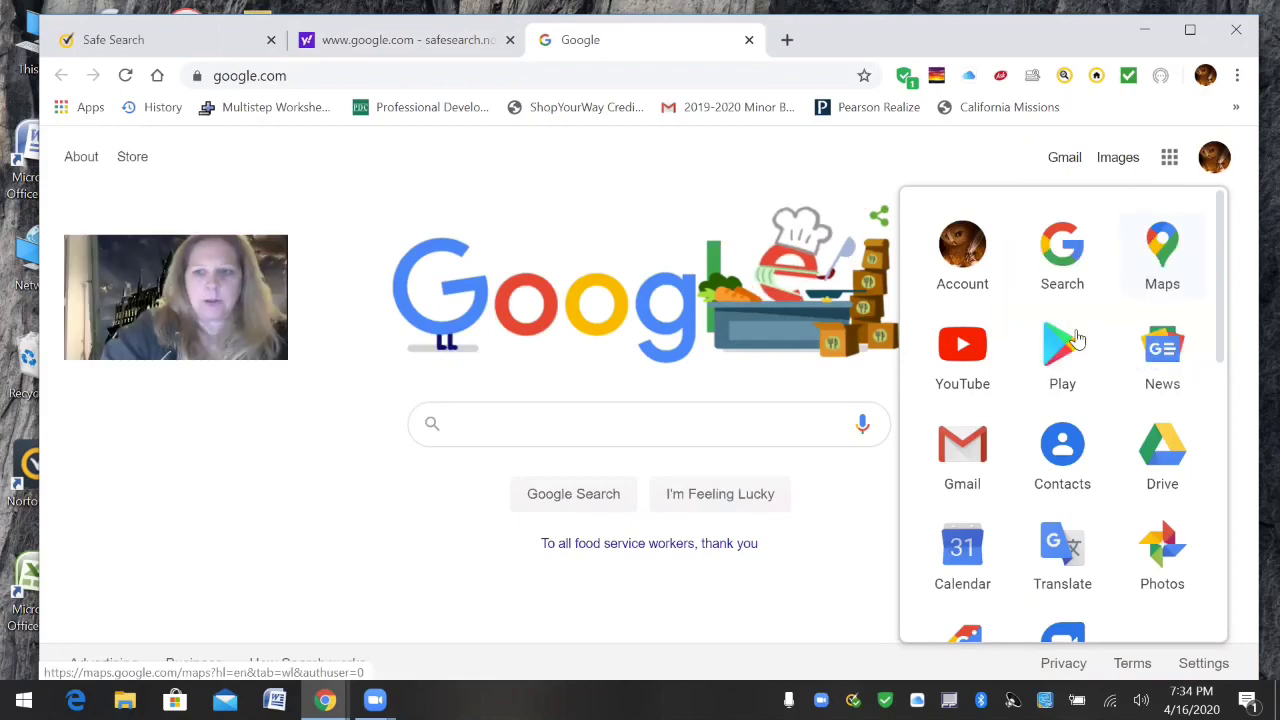
drag(1217, 277, 1217, 289)
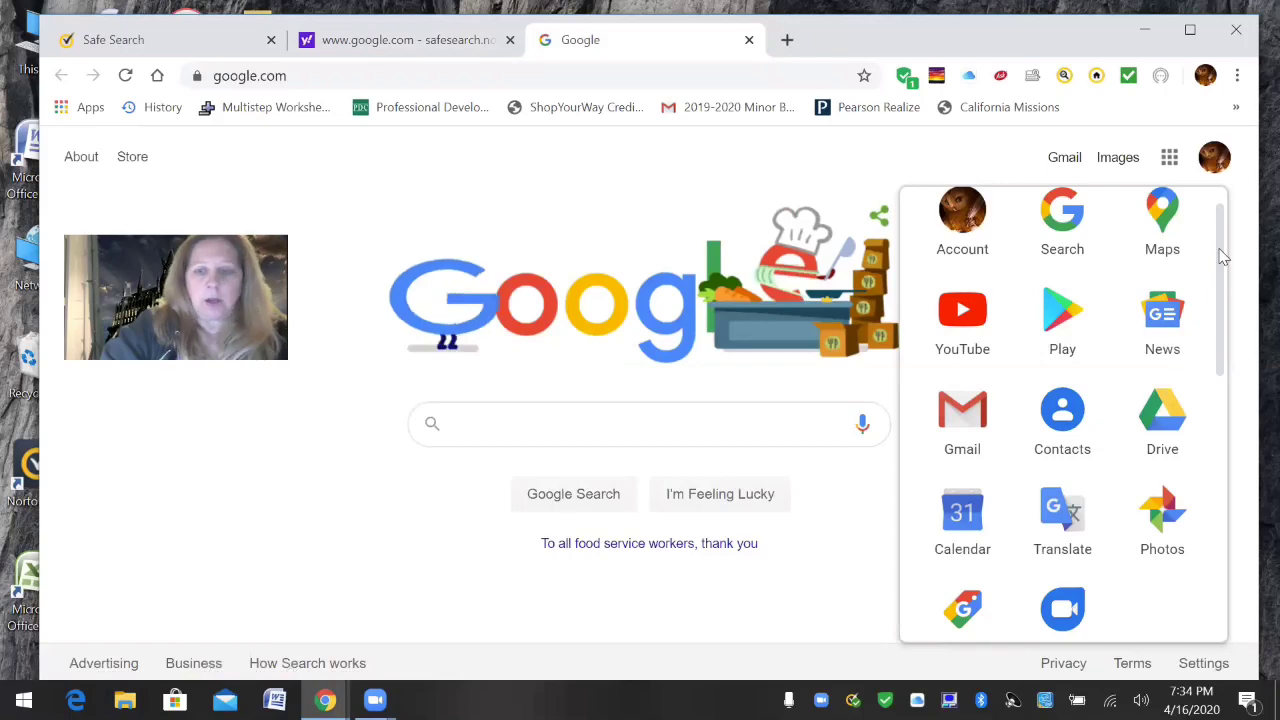
drag(1222, 257, 1217, 490)
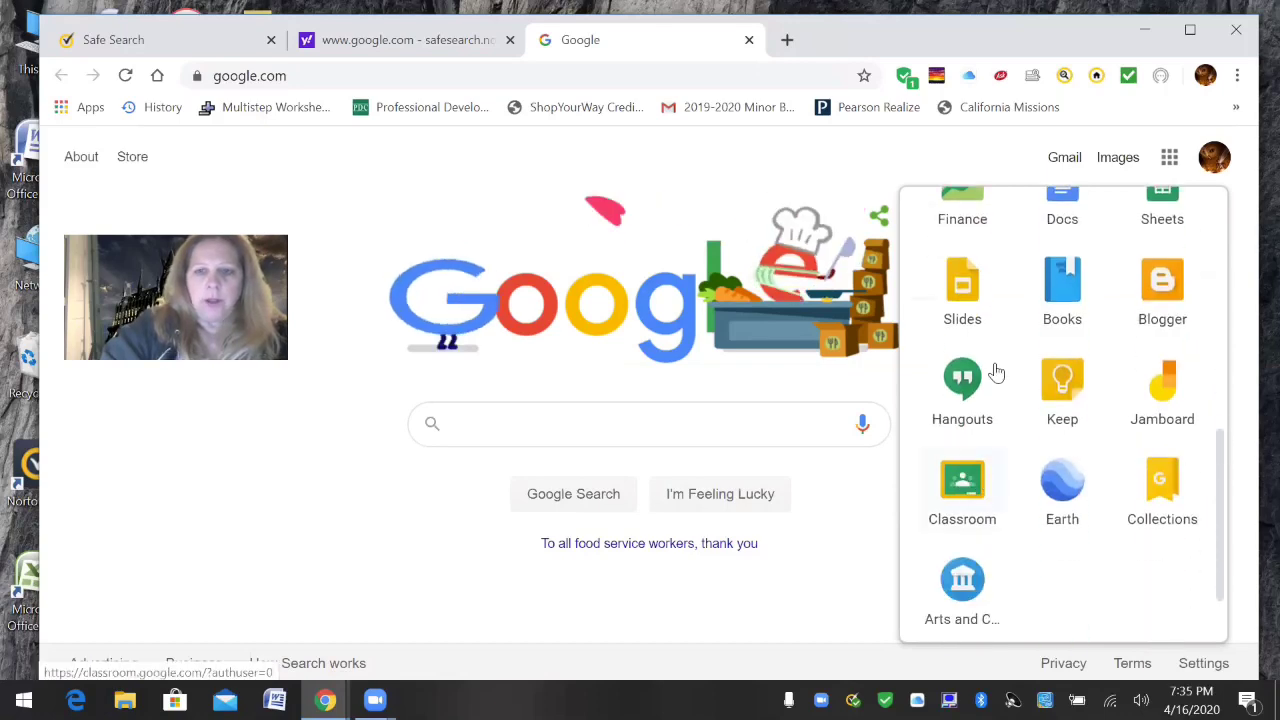
click(965, 289)
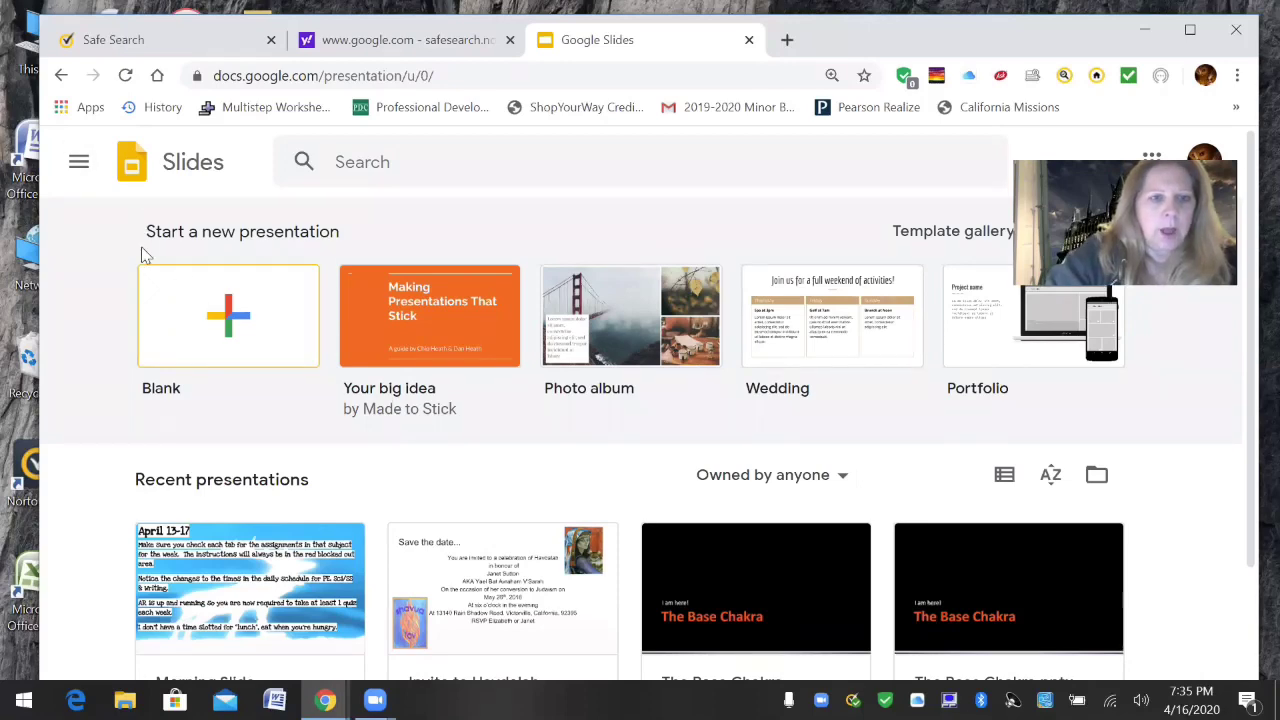
click(232, 327)
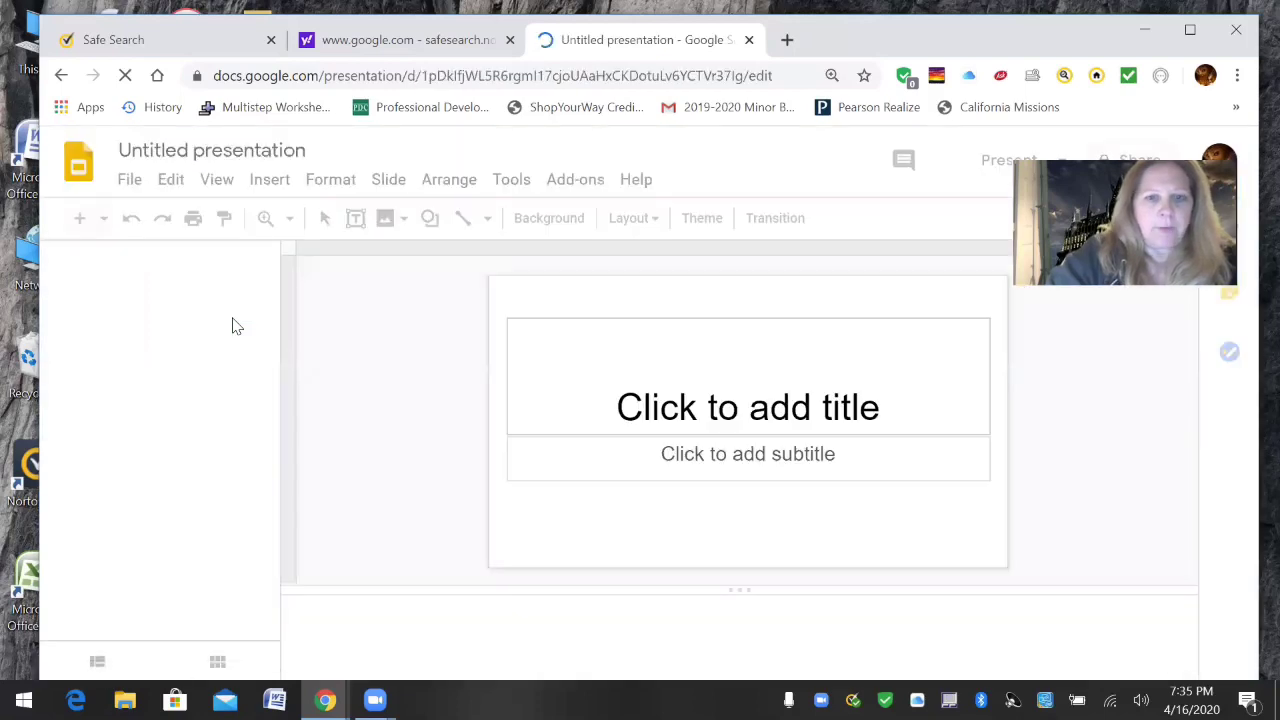
Name the untitled presentation "Food Chain Webs".
click(242, 149)
text(A)
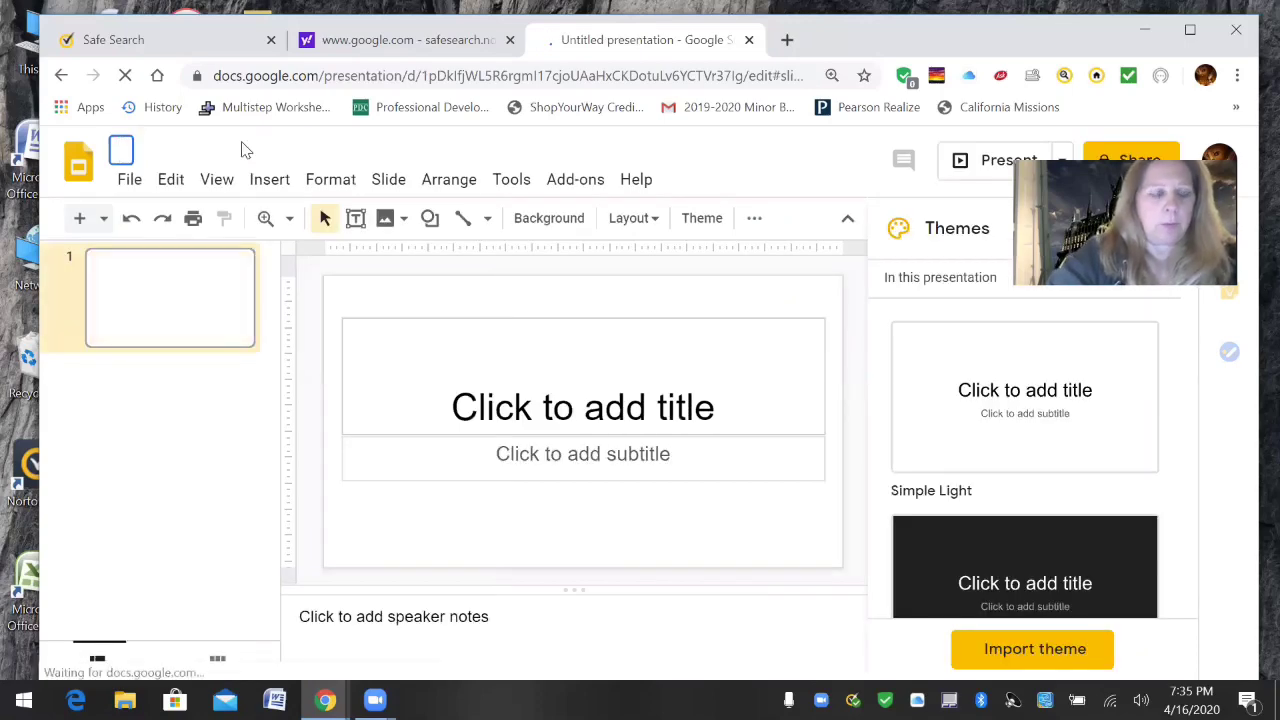
key(BackSpace)
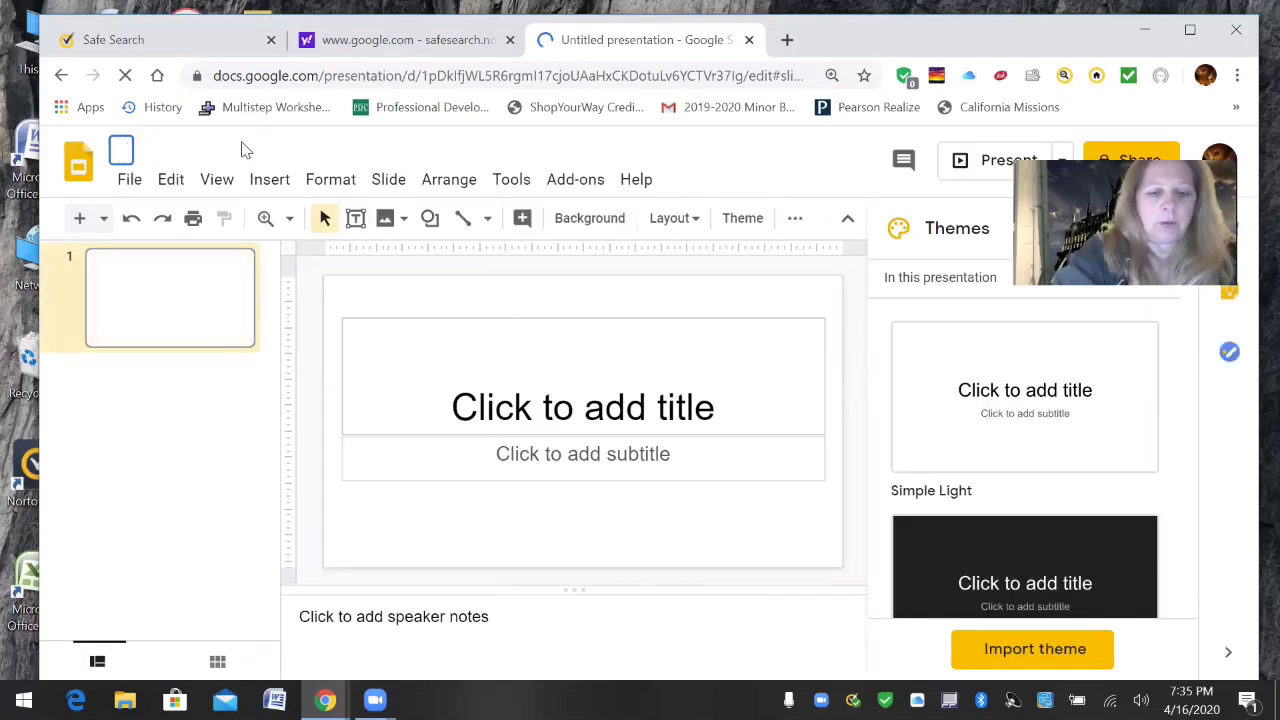
text(Food Ch)
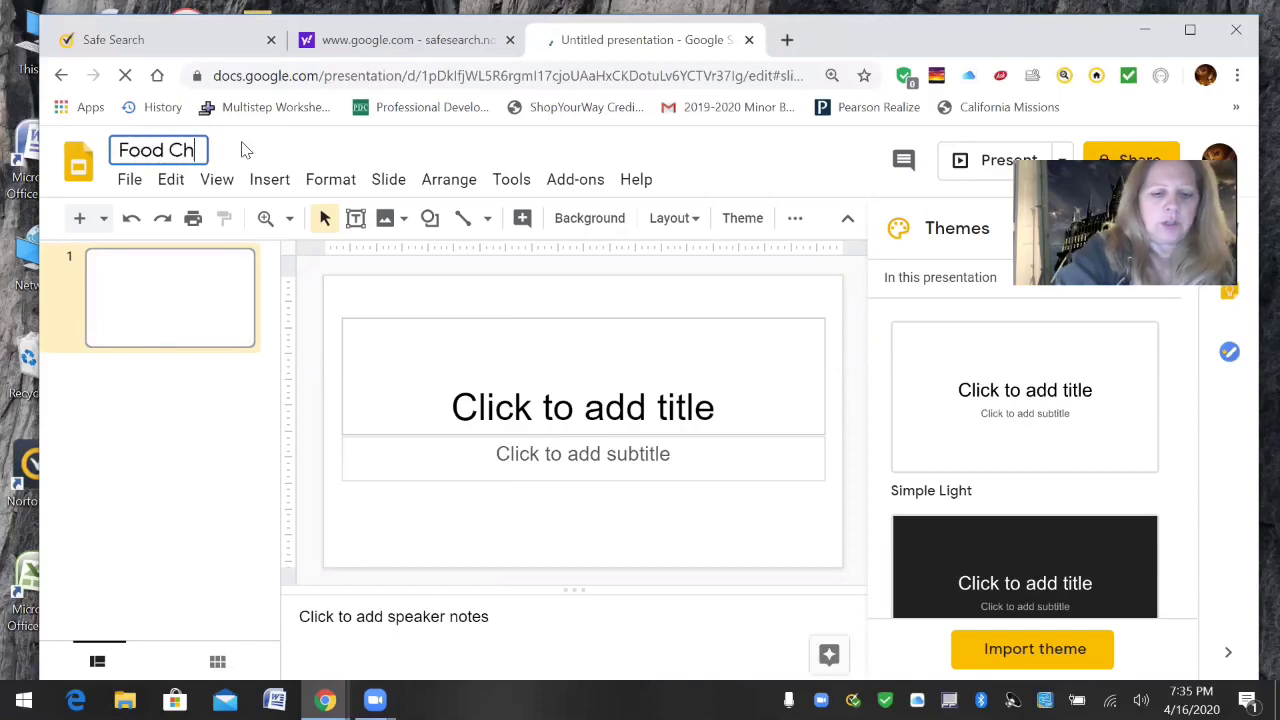
text(ain )
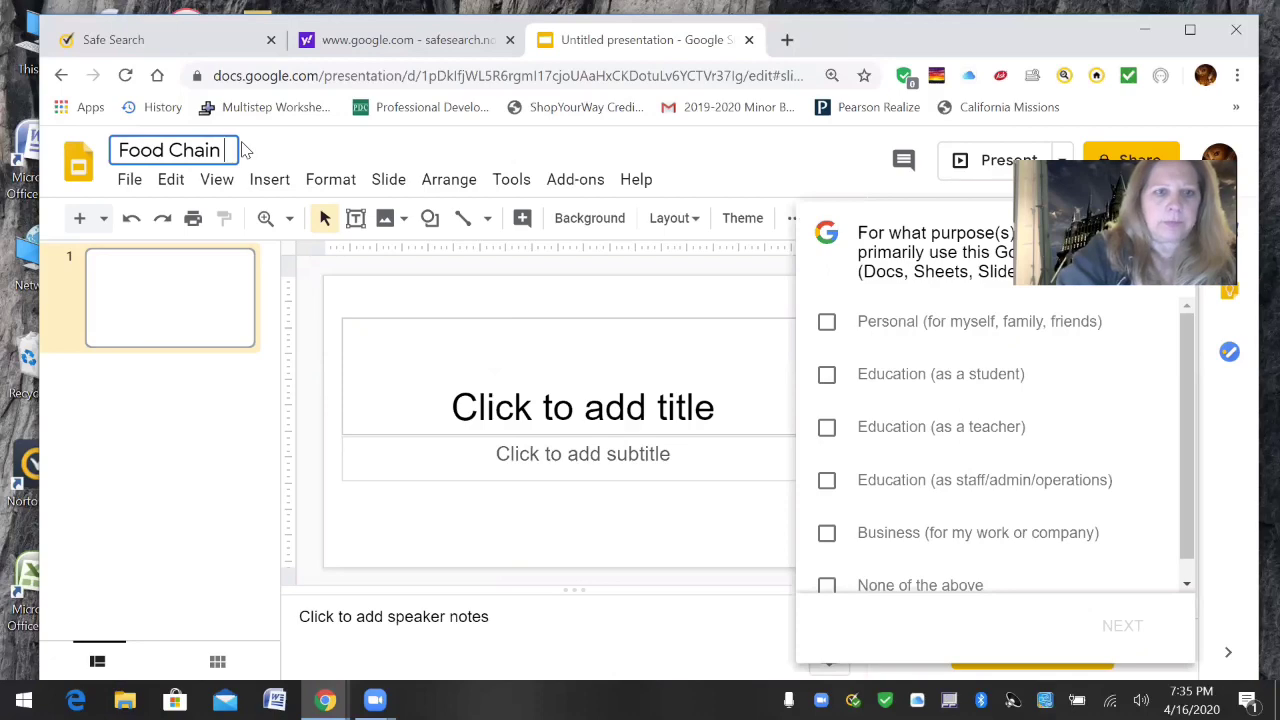
text(Webs)
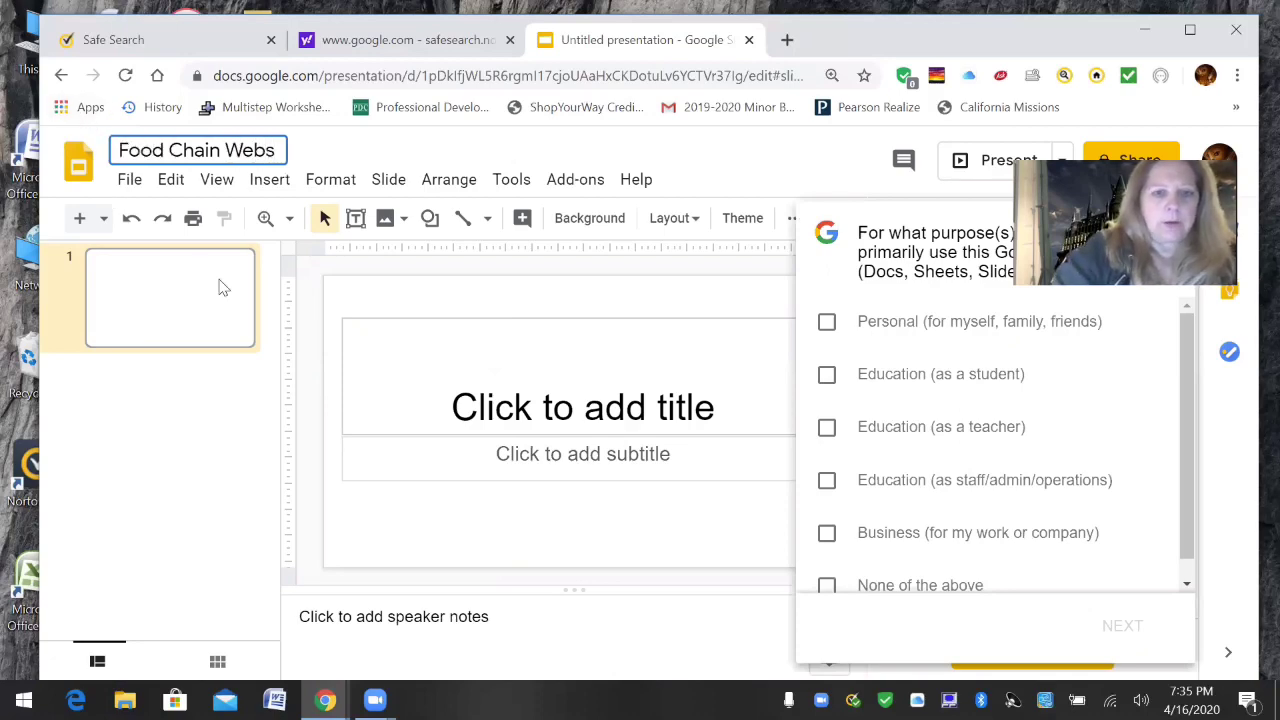
click(451, 365)
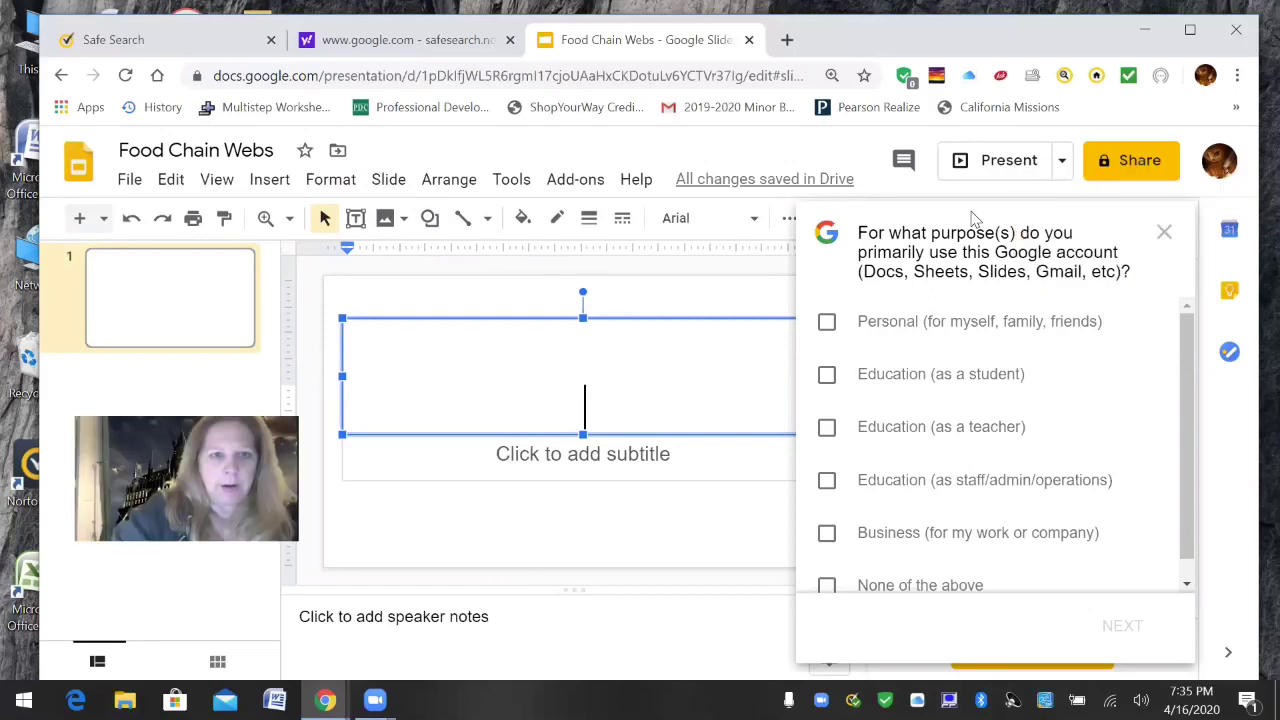
Dismiss the survey about the Google account's primary purpose without answering it.
click(330, 183)
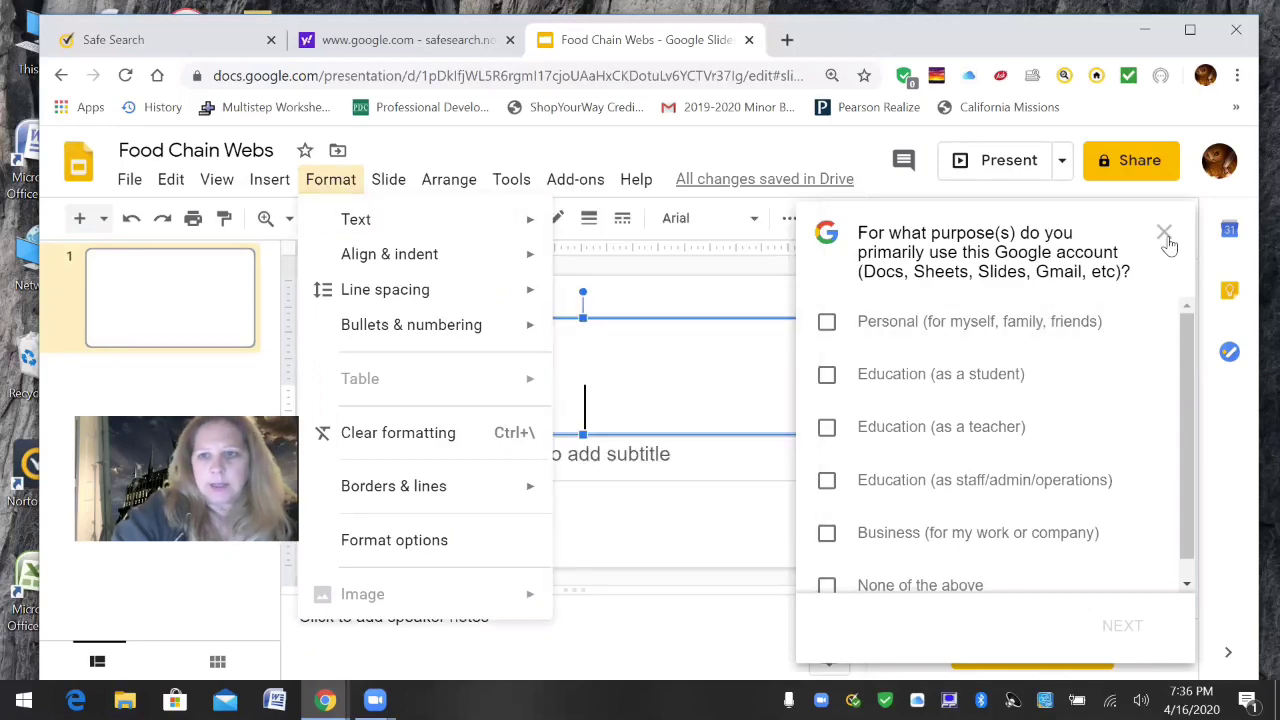
click(1166, 242)
click(1166, 242)
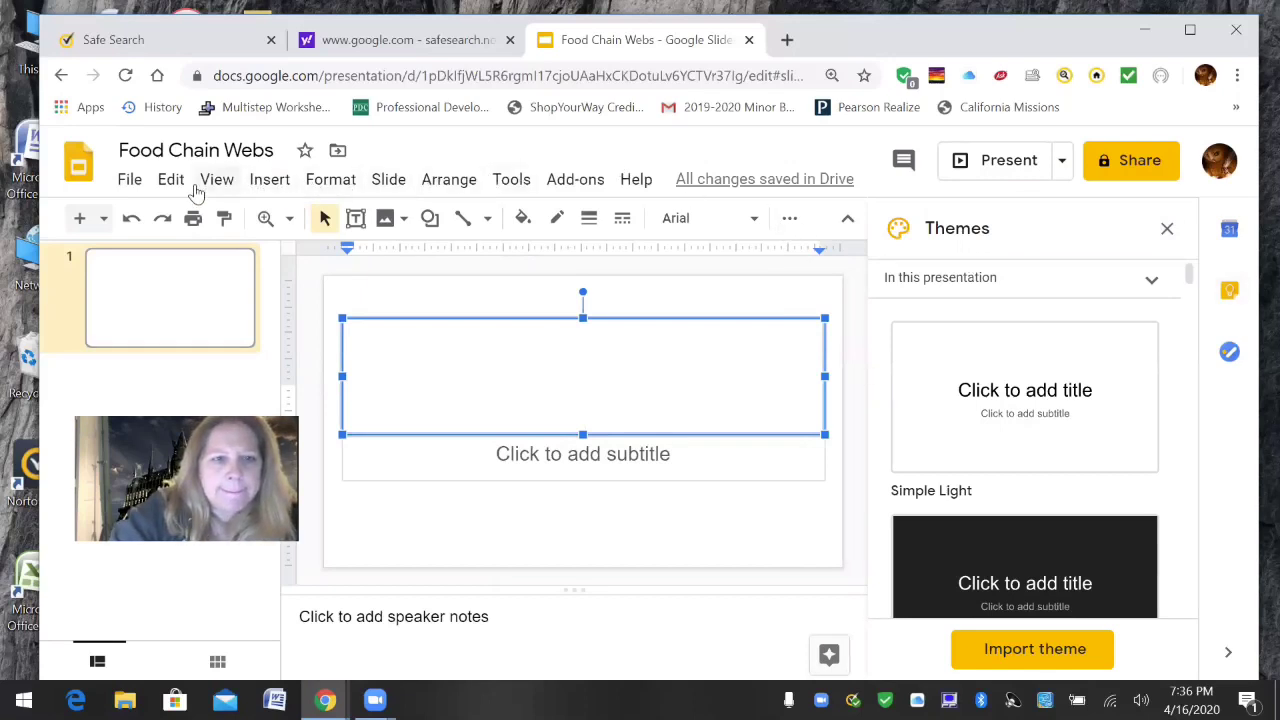
Apply the "Section title and description" layout to the first slide.
click(271, 182)
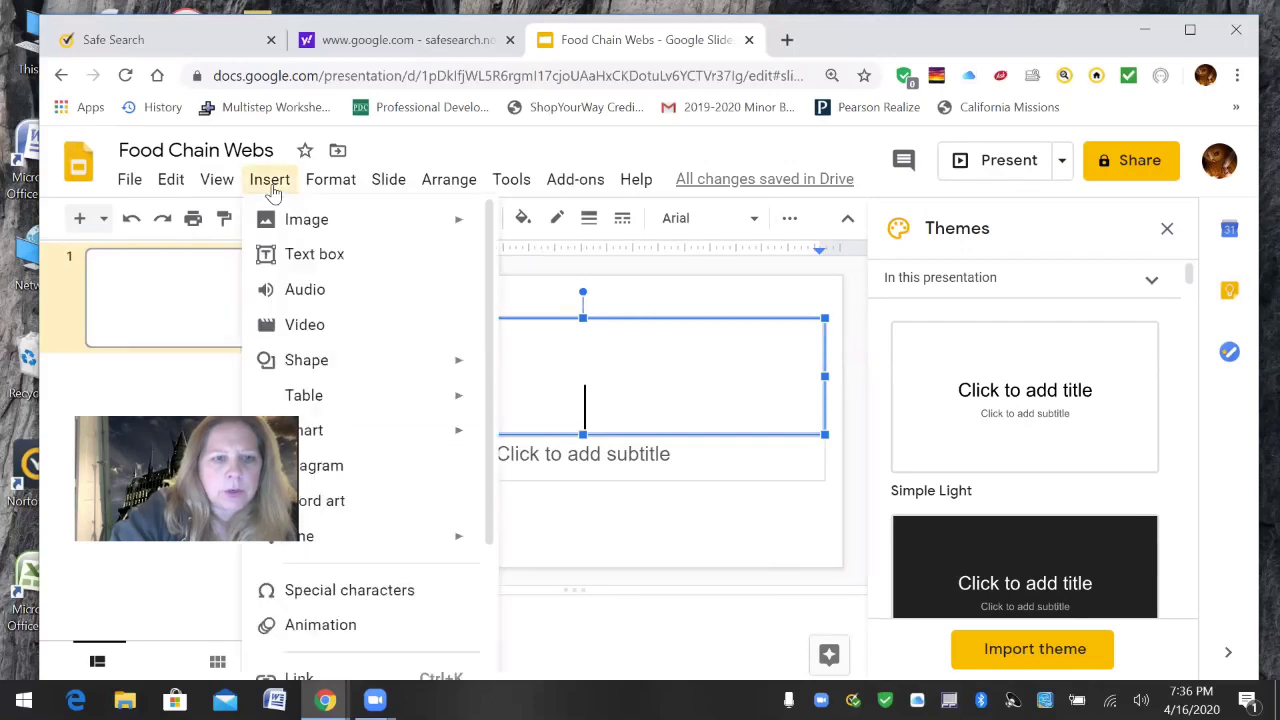
mouse_move(316, 228)
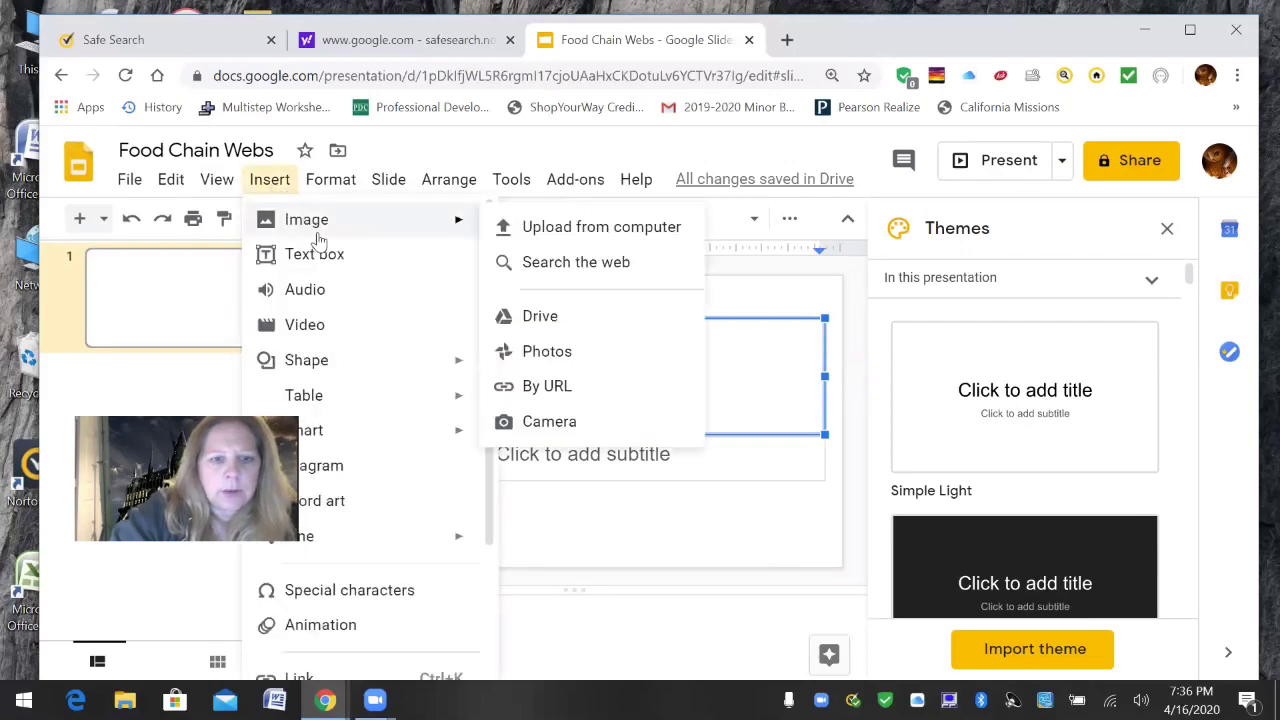
mouse_move(218, 188)
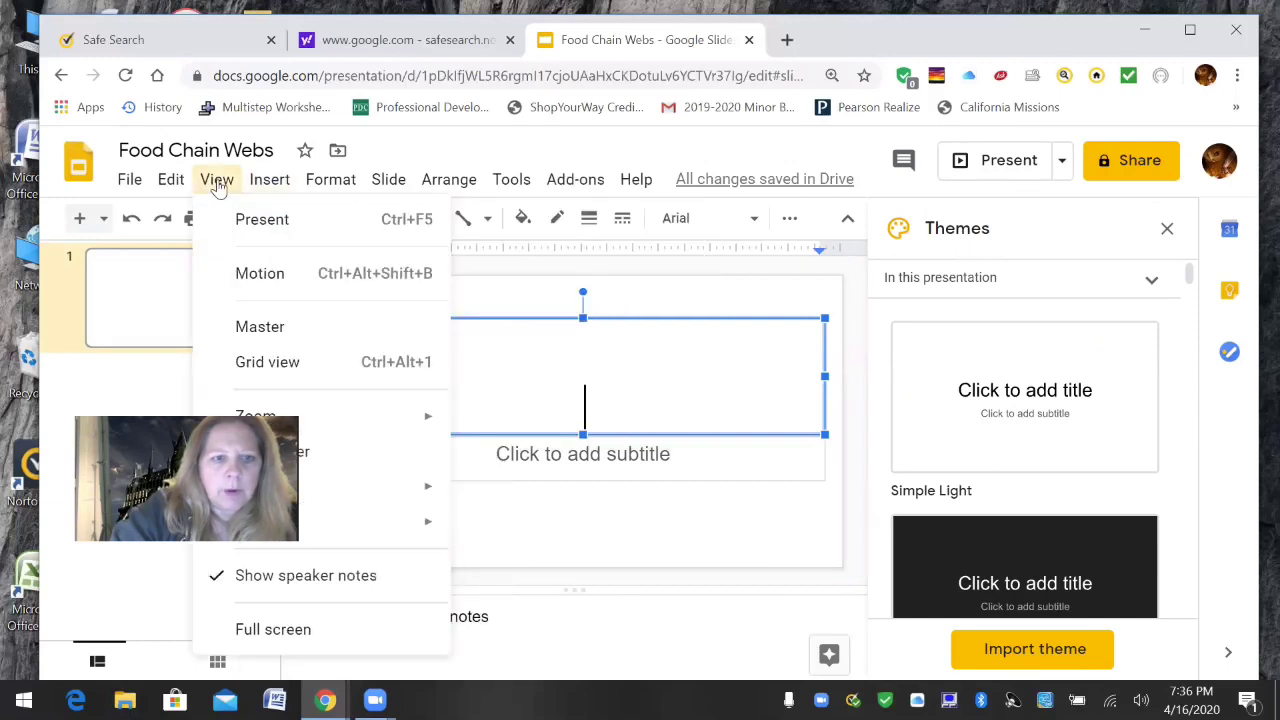
mouse_move(345, 186)
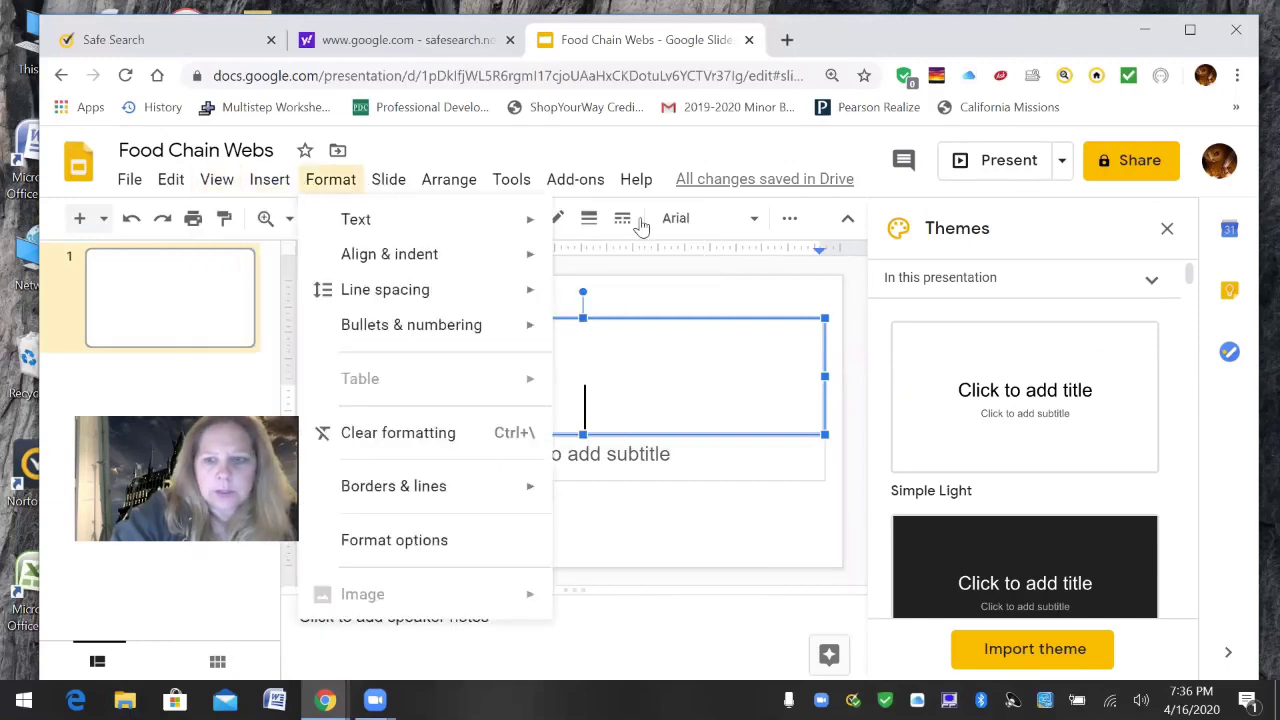
mouse_move(449, 179)
mouse_move(476, 219)
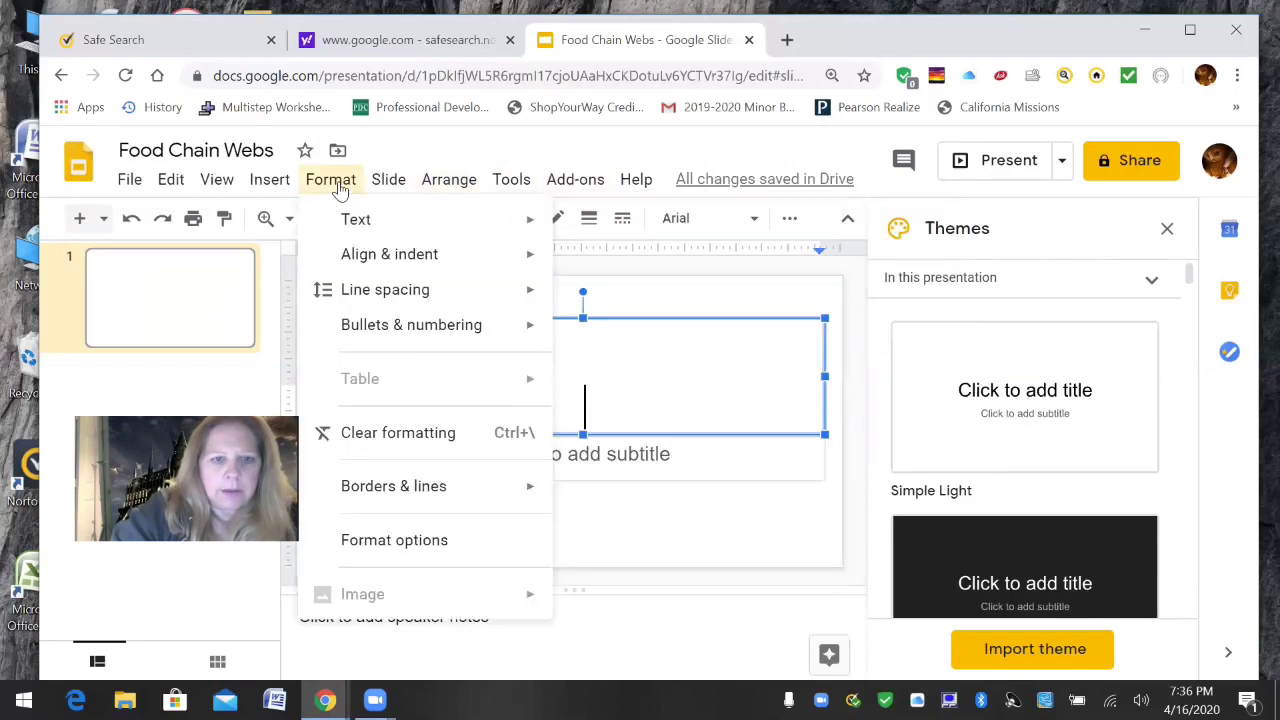
mouse_move(277, 191)
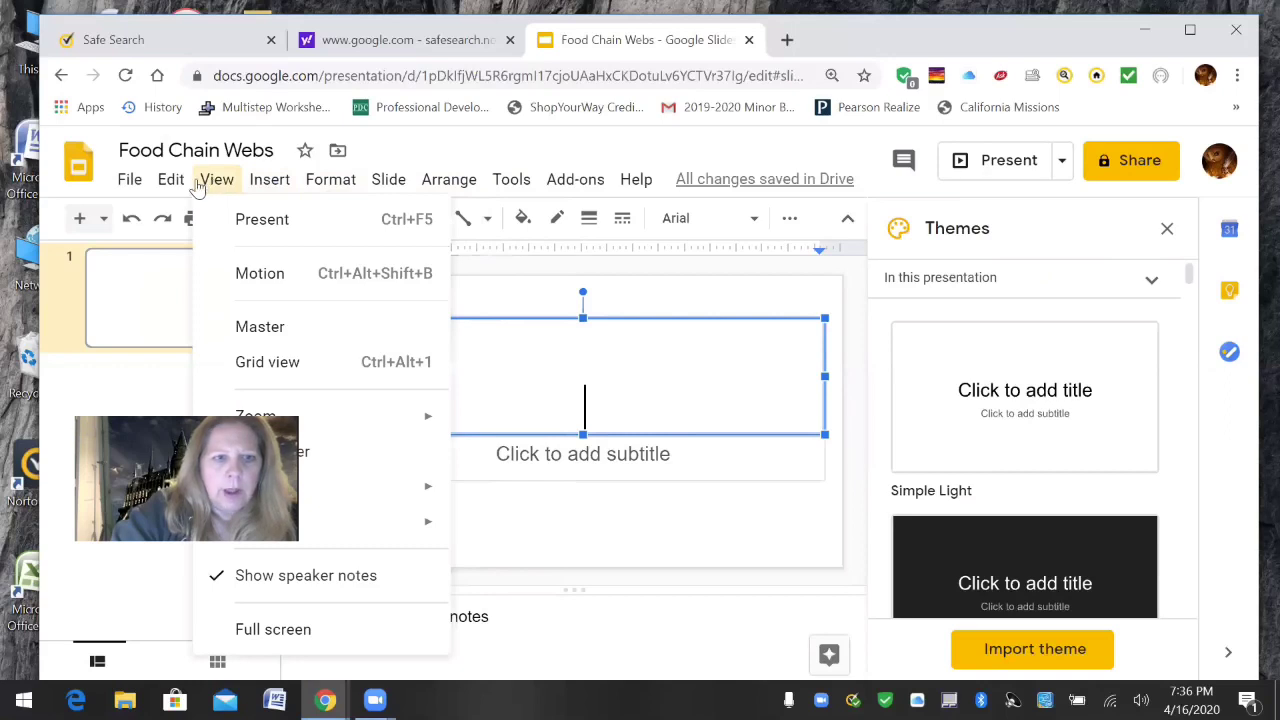
mouse_move(393, 183)
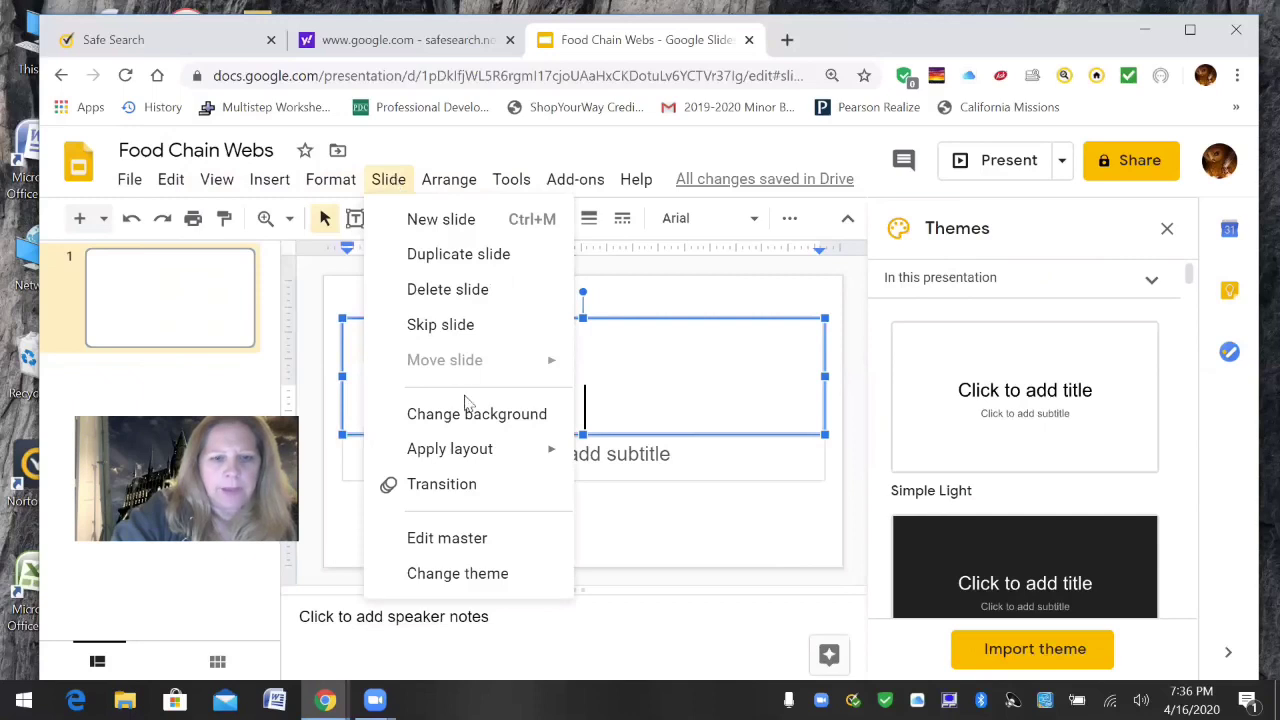
mouse_move(480, 451)
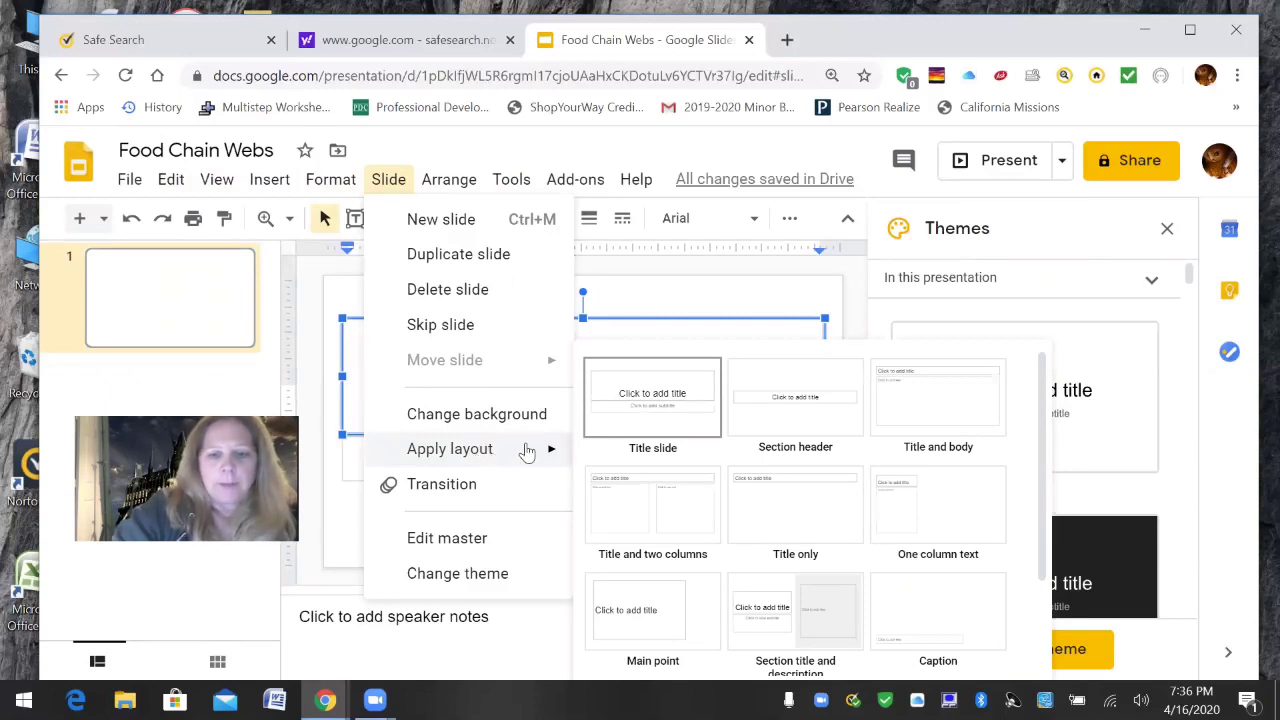
click(822, 620)
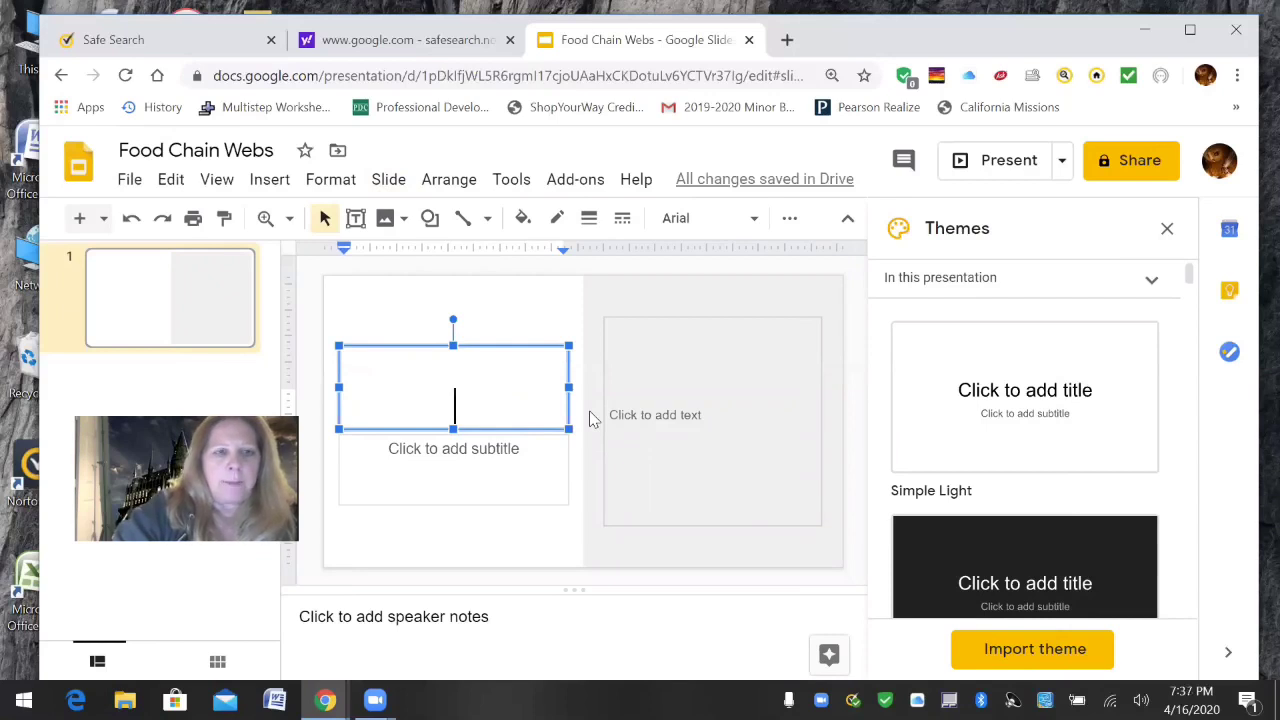
Search the web for "raccoon" images to insert on the slide.
click(272, 182)
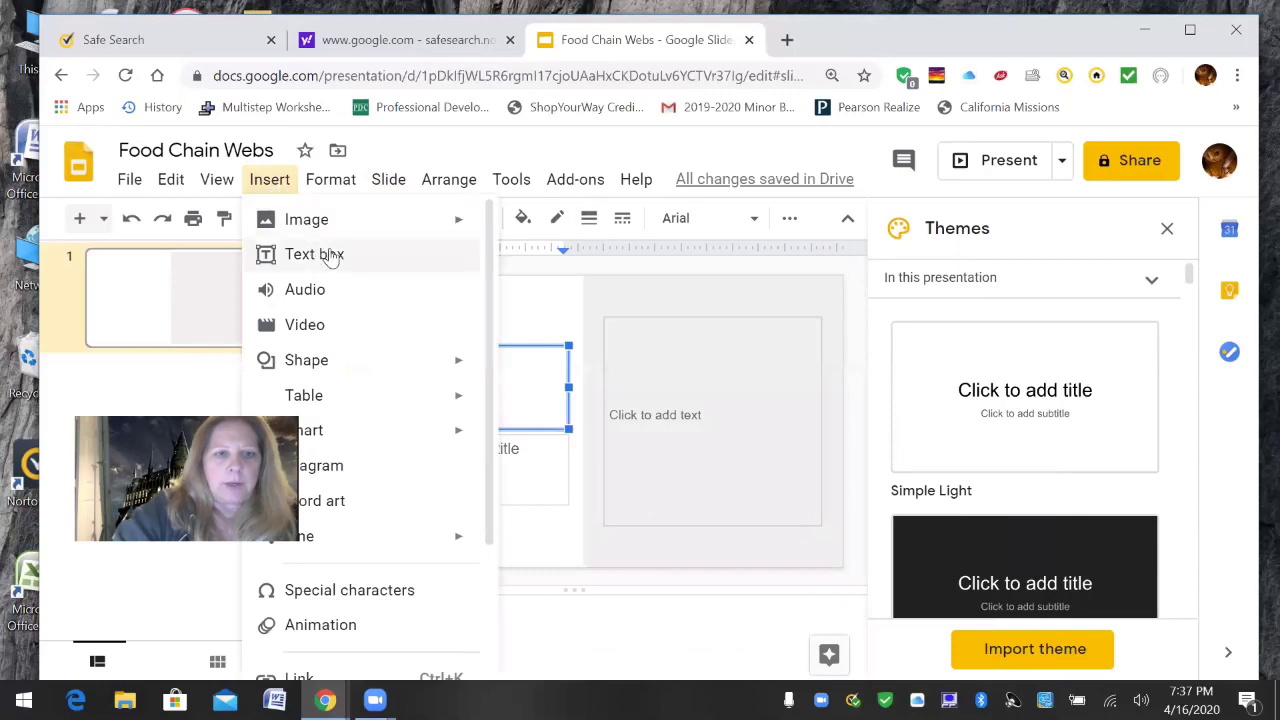
mouse_move(356, 230)
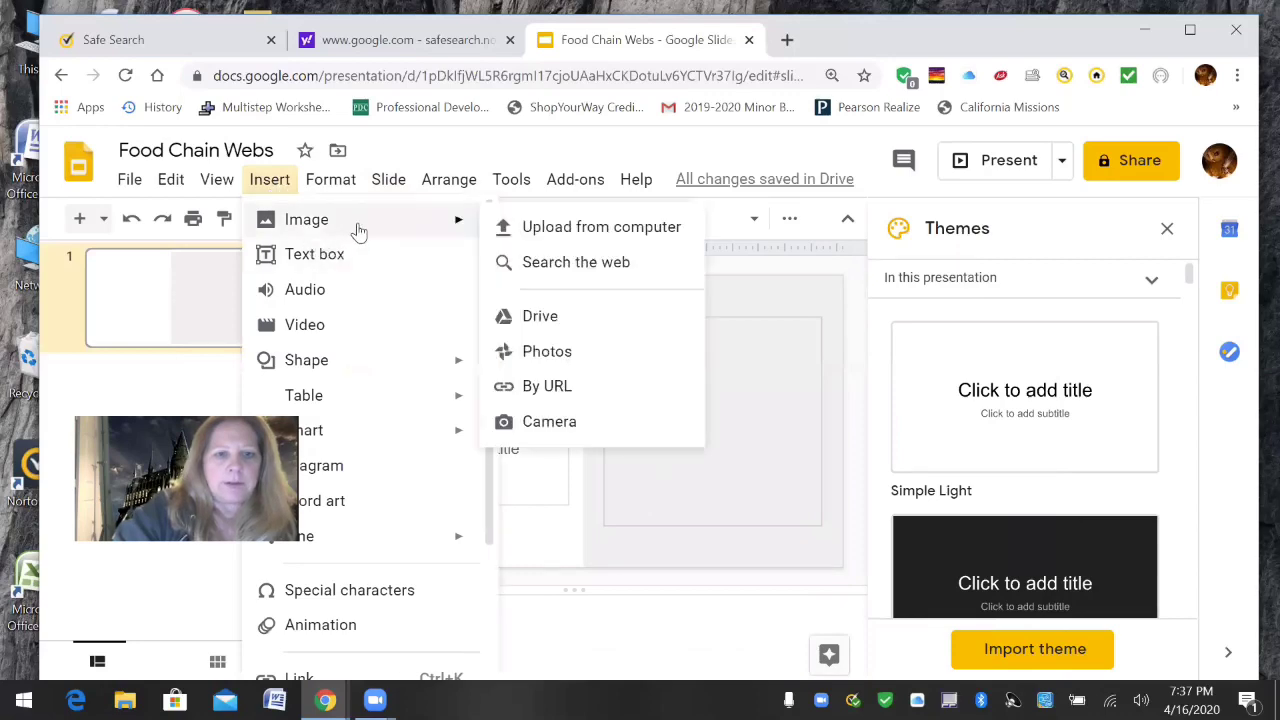
click(576, 262)
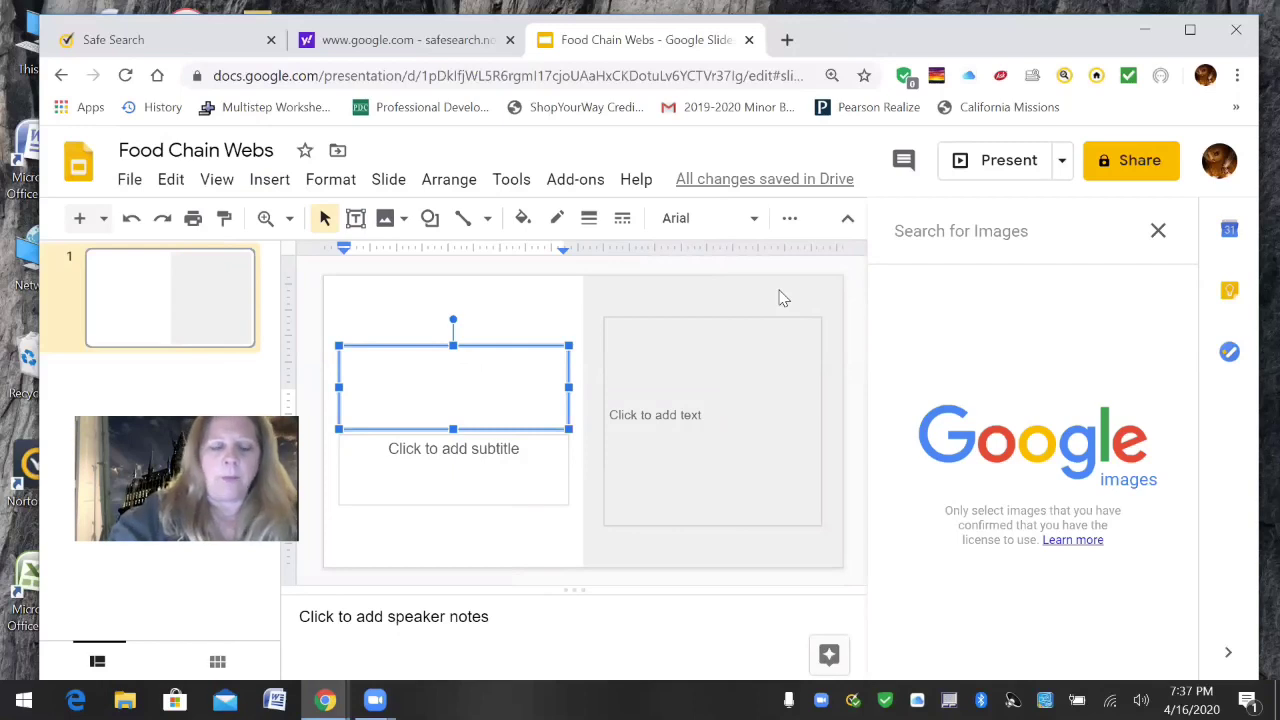
text(r)
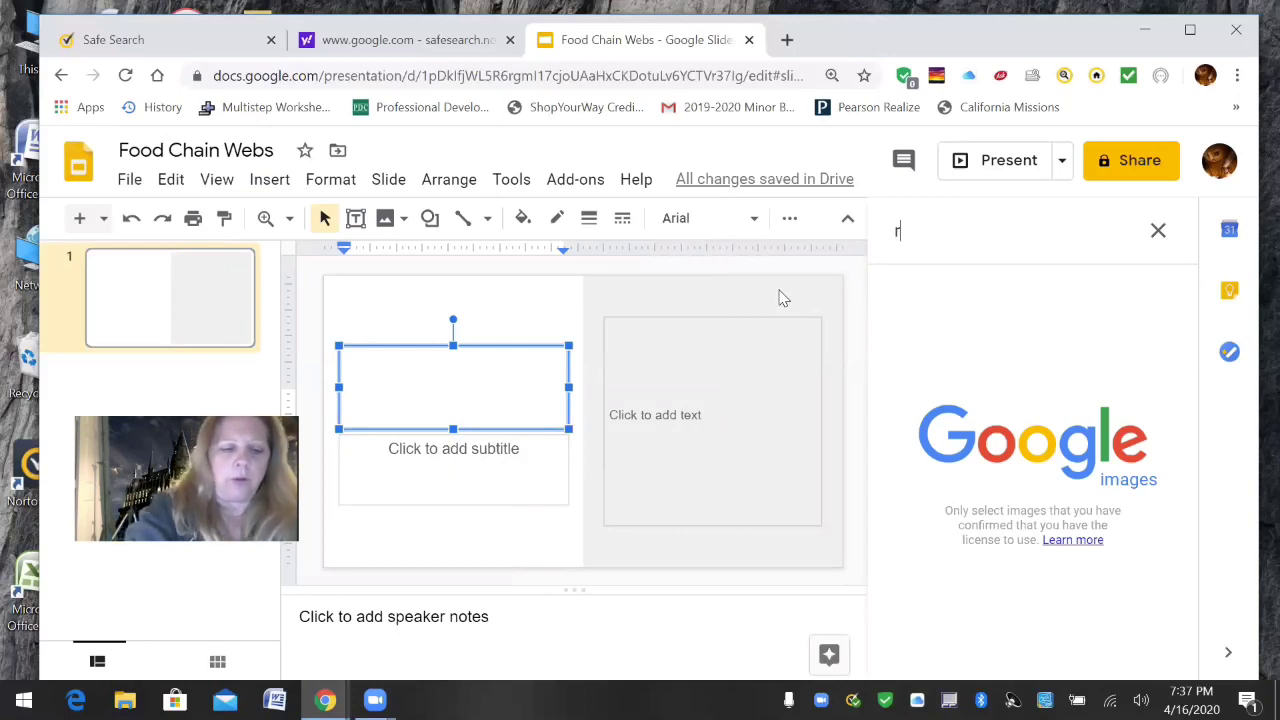
text(accoon)
key(Return)
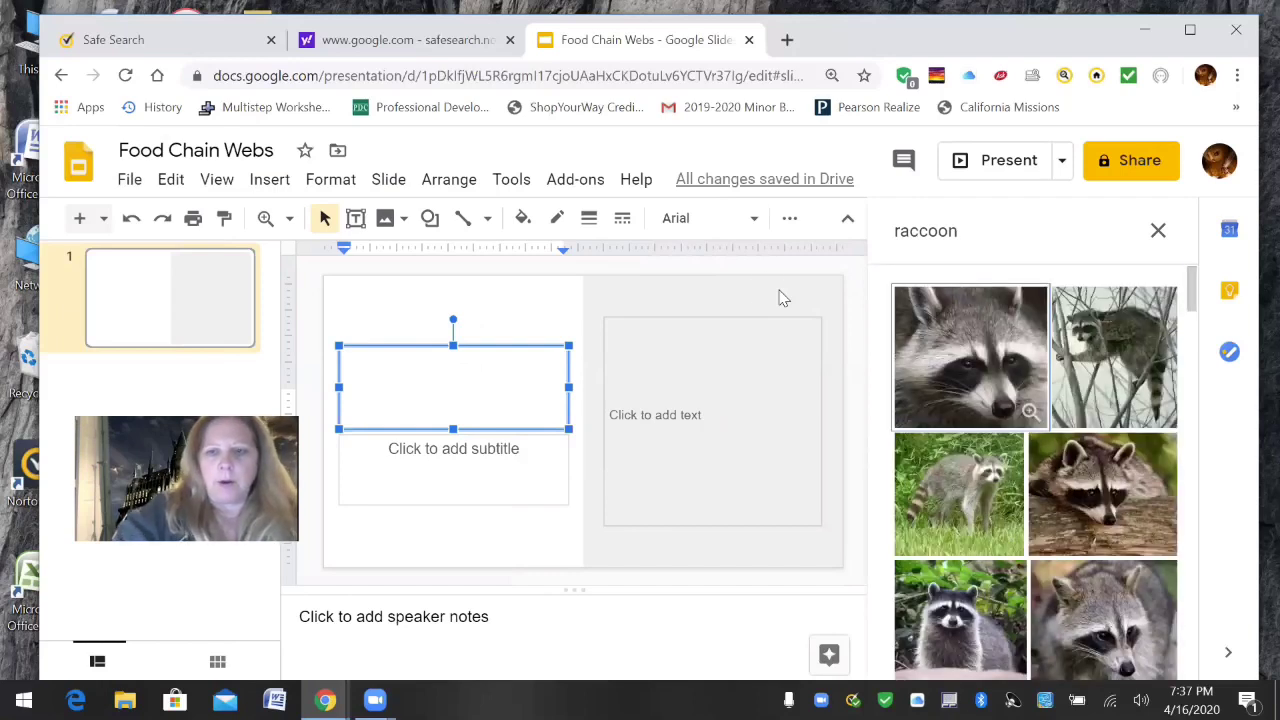
Insert the first raccoon picture, the close-up of the face, from the search results onto the slide.
click(966, 368)
click(998, 403)
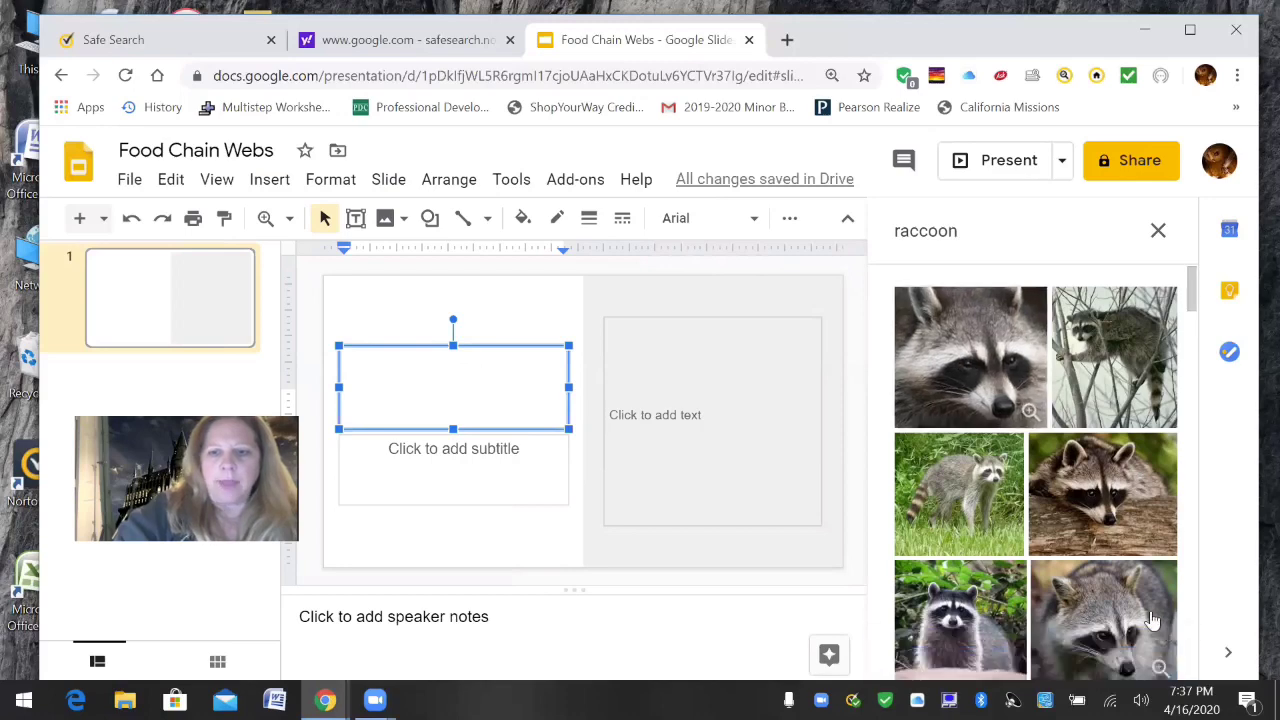
click(1003, 400)
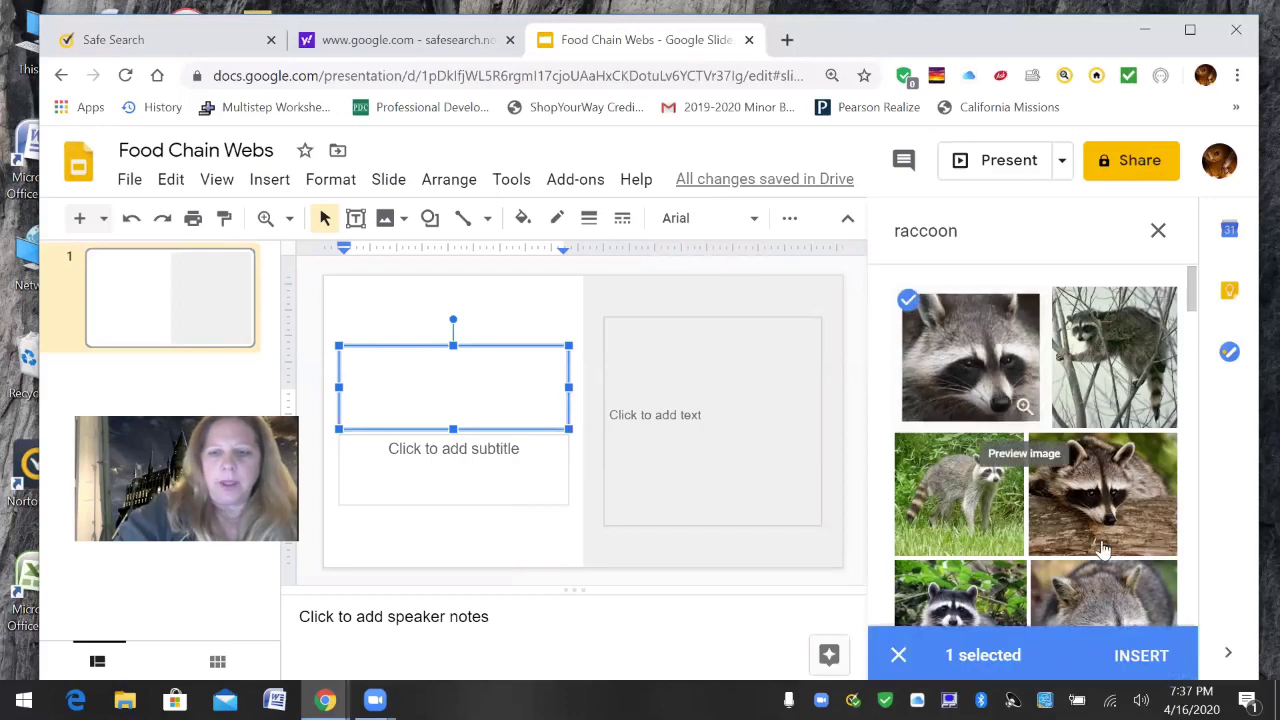
click(1143, 656)
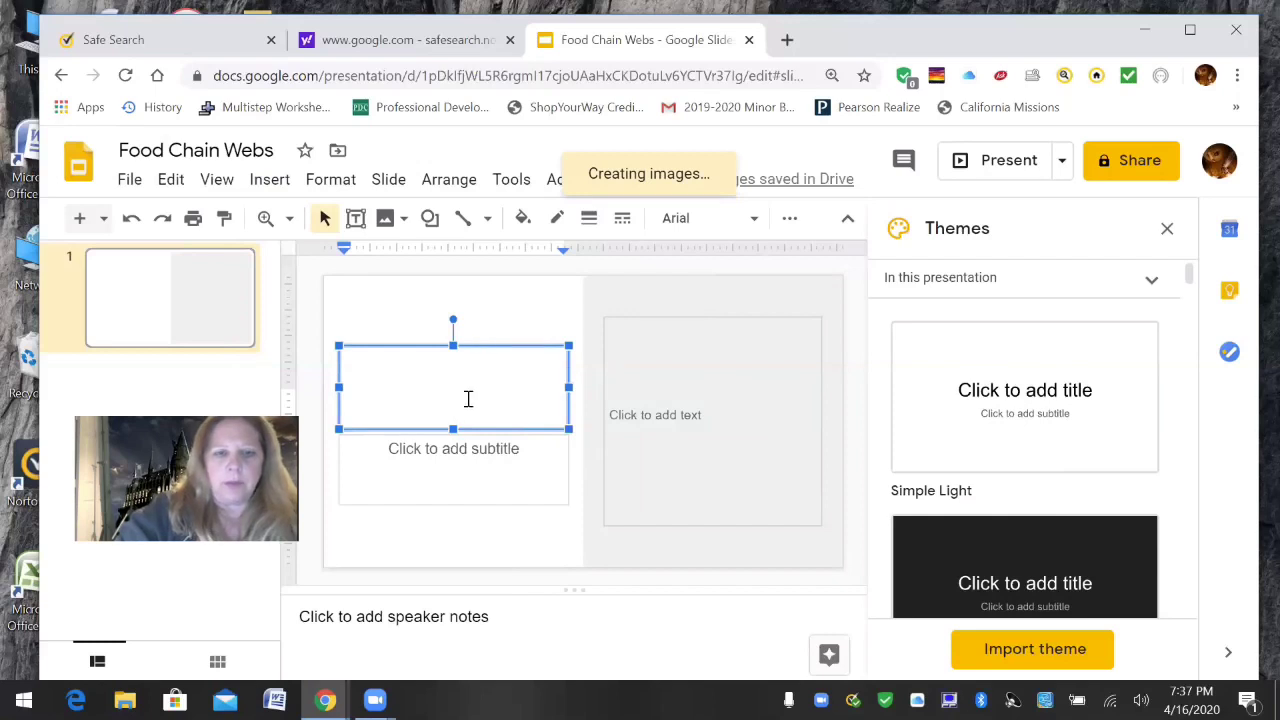
double_click(461, 365)
click(461, 365)
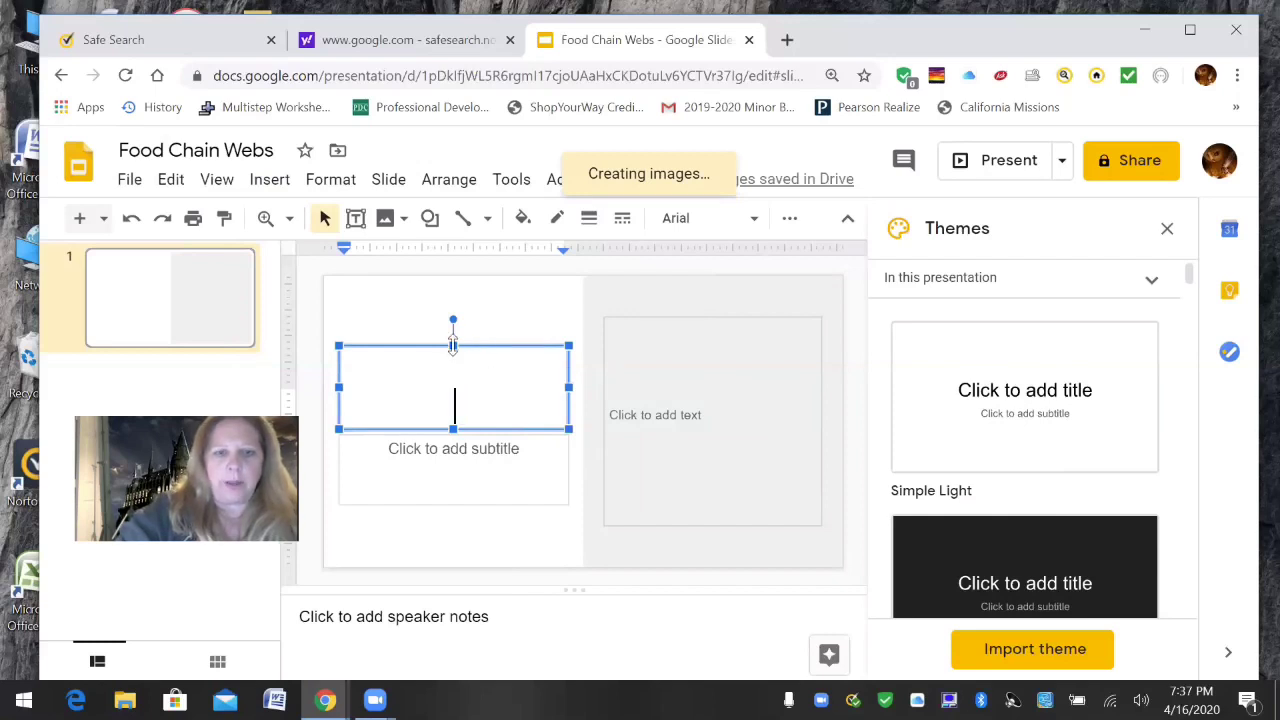
double_click(477, 389)
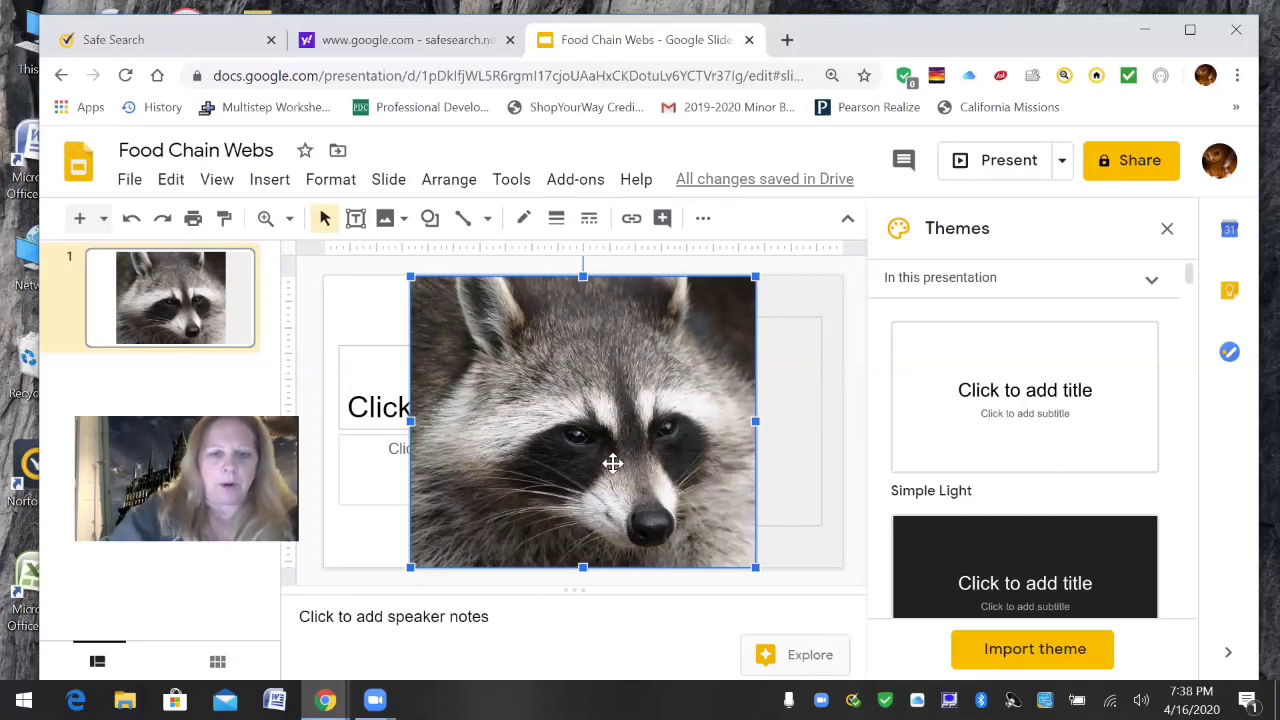
Shrink the raccoon picture's height and width and move it below the title placeholder in the slide's lower left area.
mouse_move(583, 567)
mouse_down()
mouse_move(583, 549)
mouse_move(583, 561)
mouse_up()
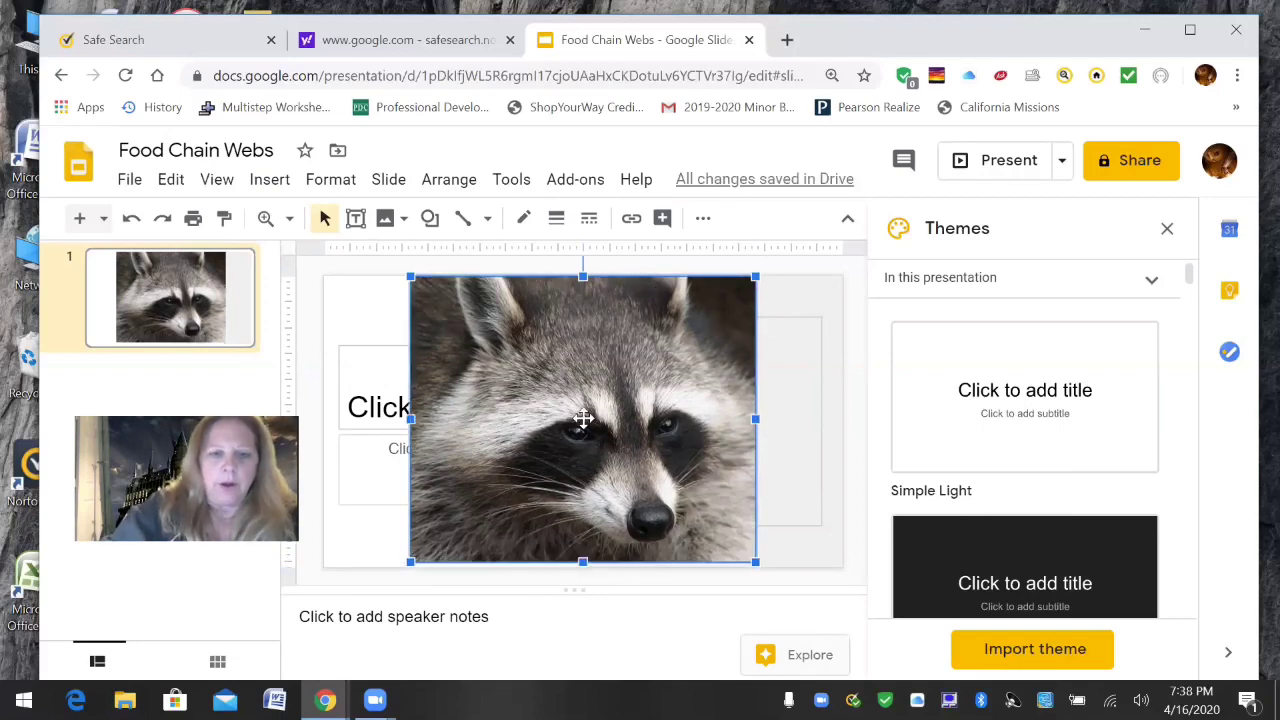
drag(582, 560, 582, 495)
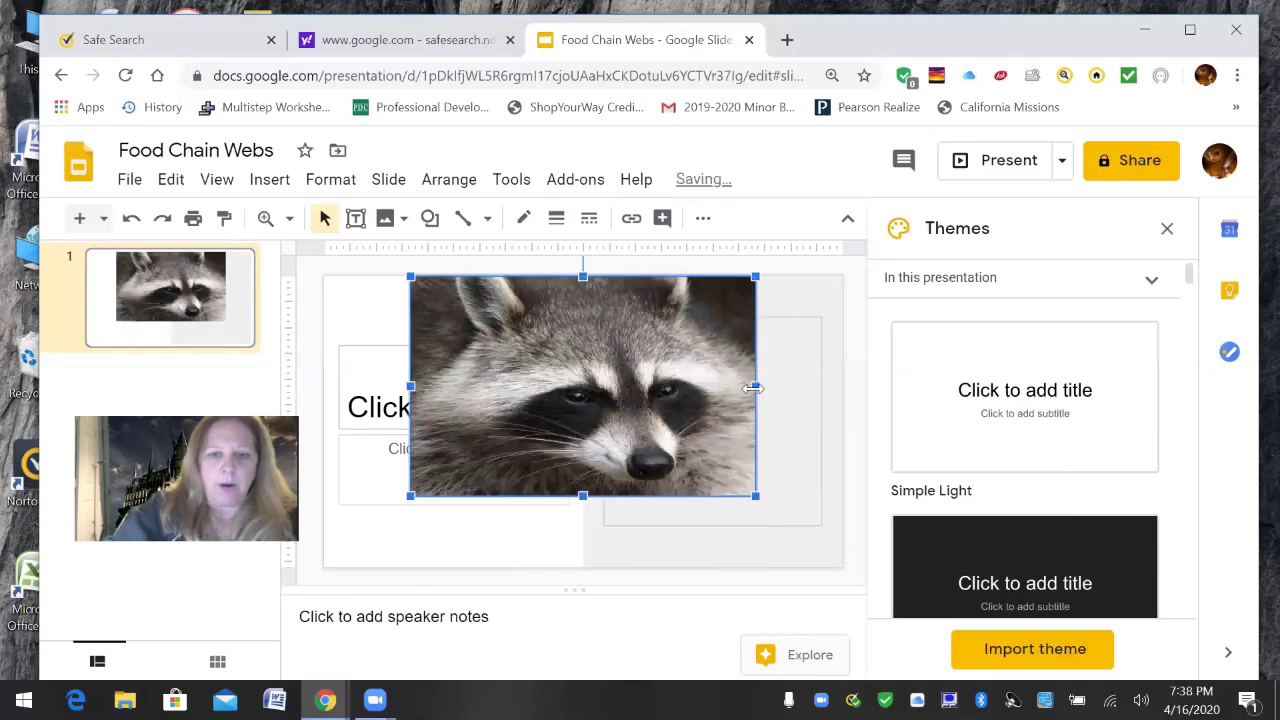
drag(755, 386, 590, 398)
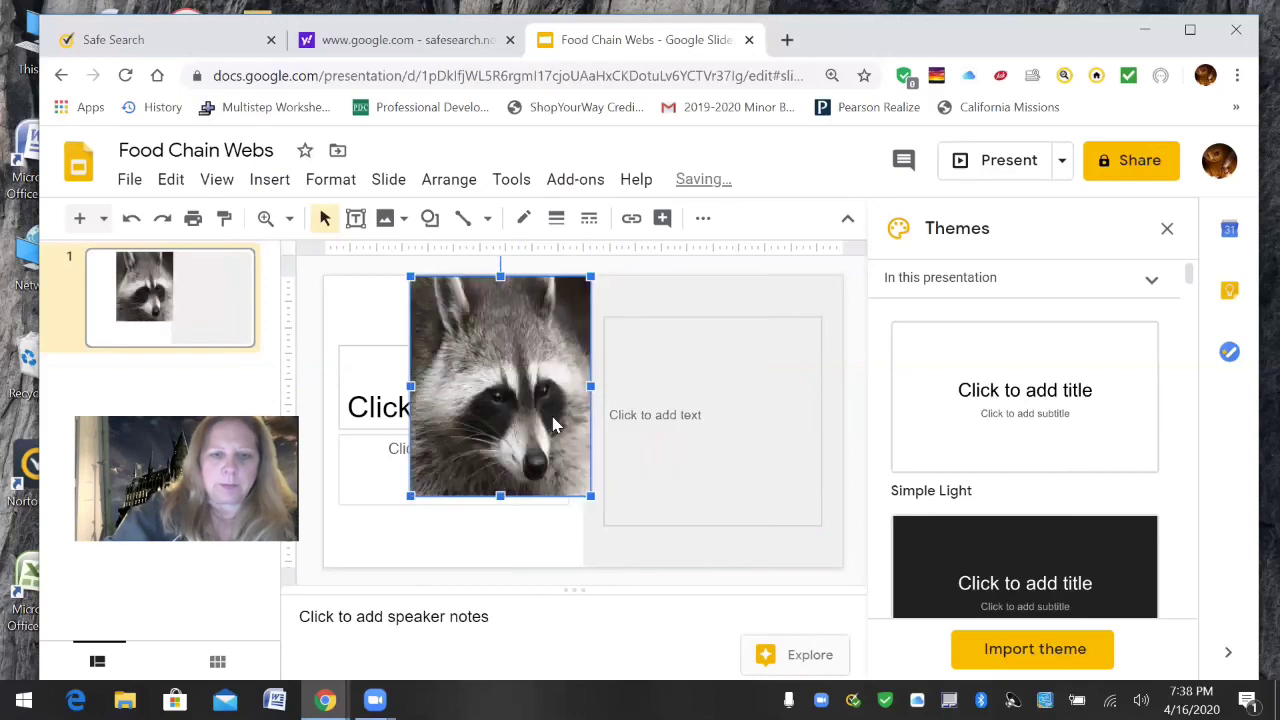
drag(520, 424, 494, 482)
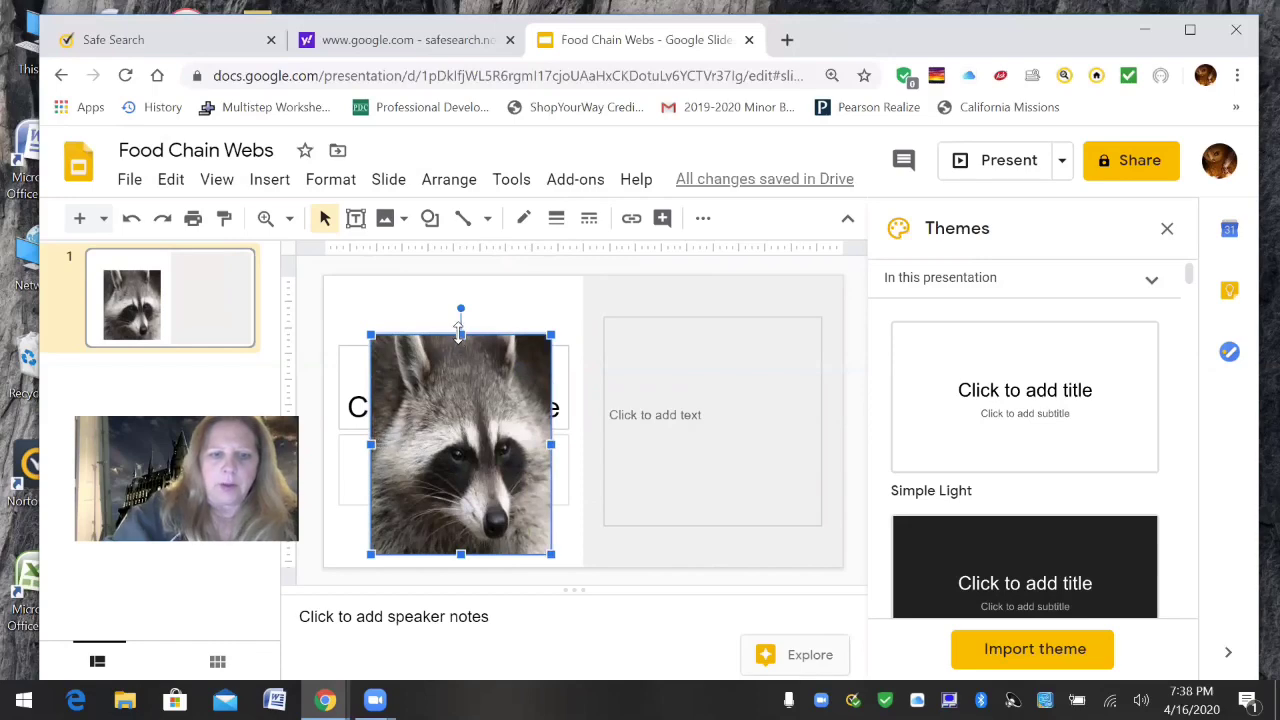
drag(461, 335, 461, 430)
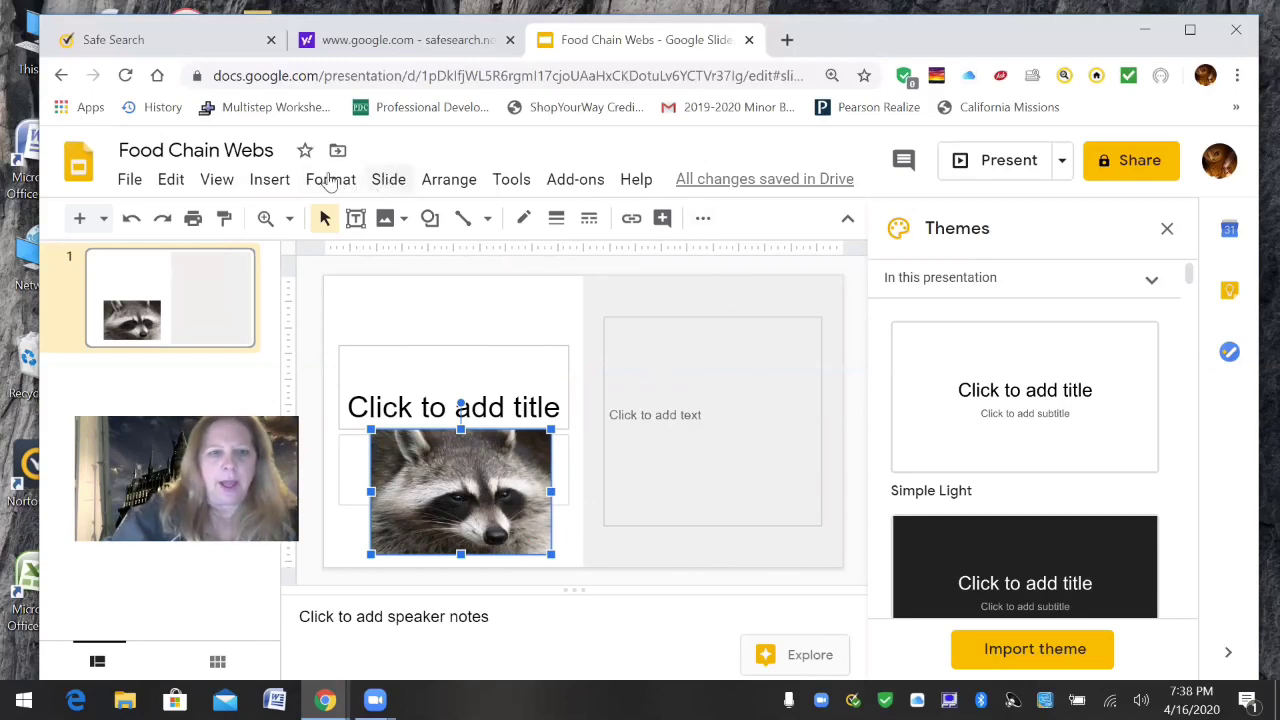
Apply the "Title and body" layout to the slide.
click(331, 180)
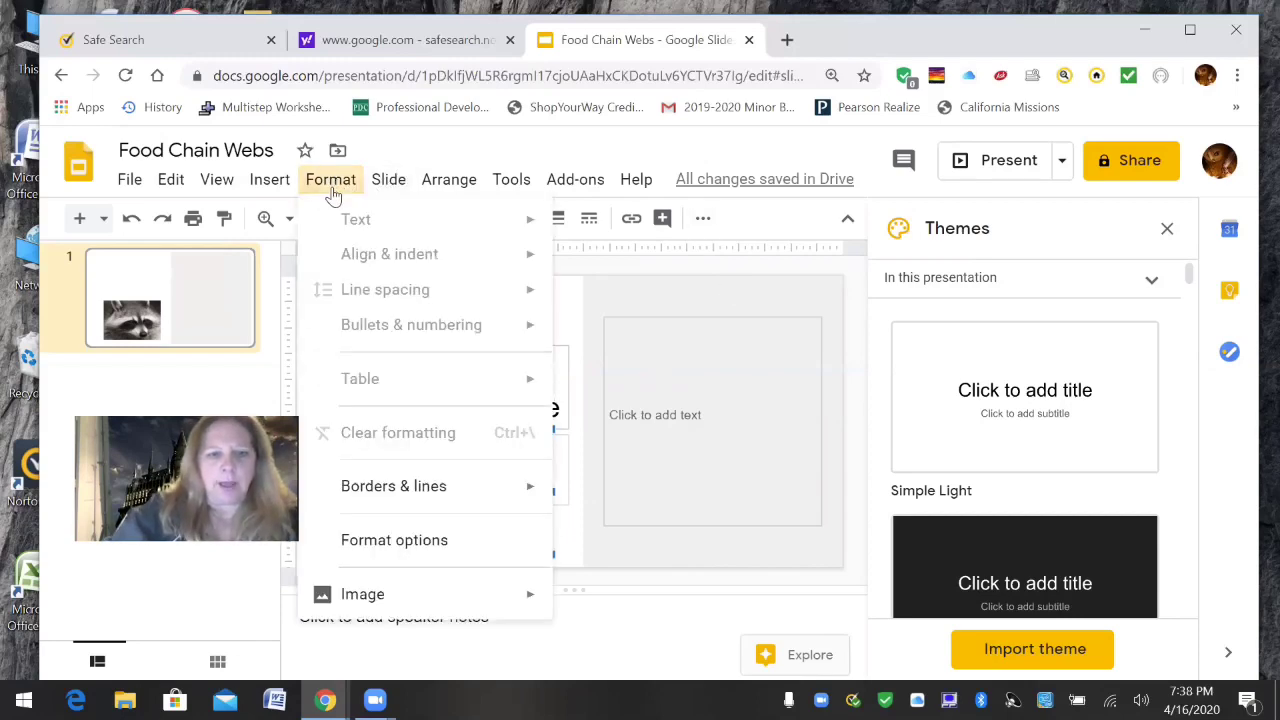
mouse_move(390, 180)
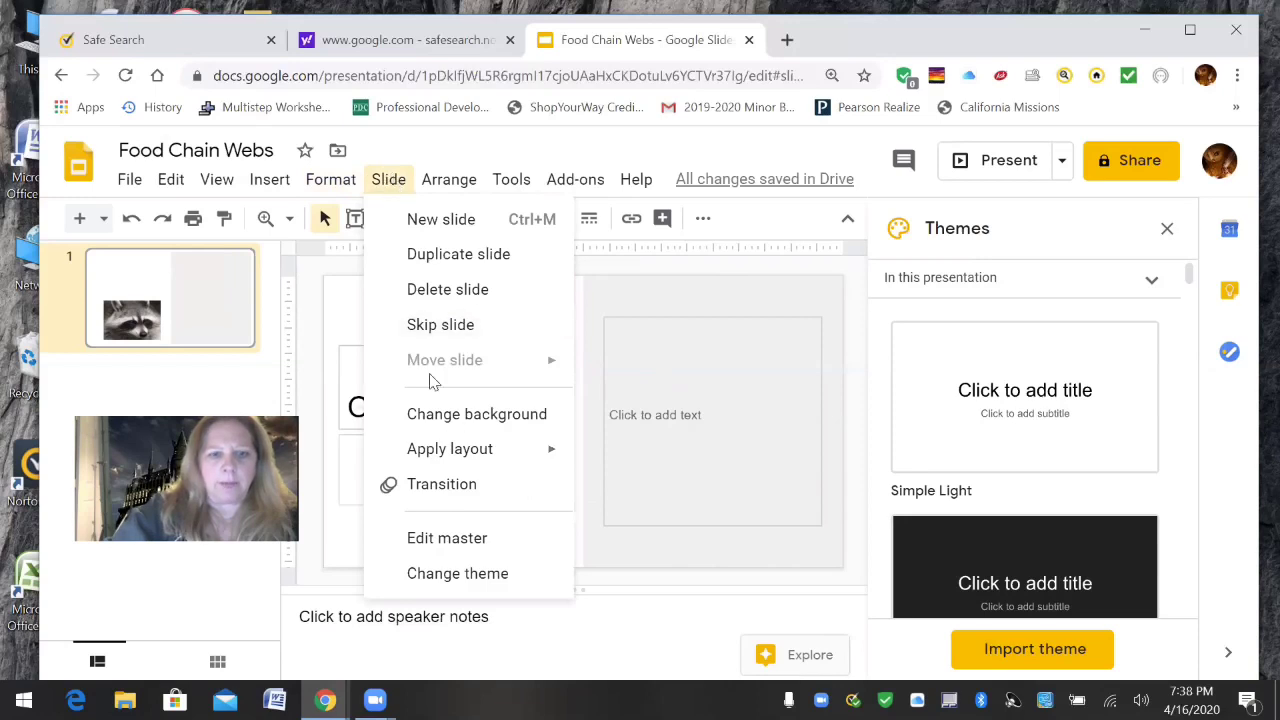
mouse_move(520, 460)
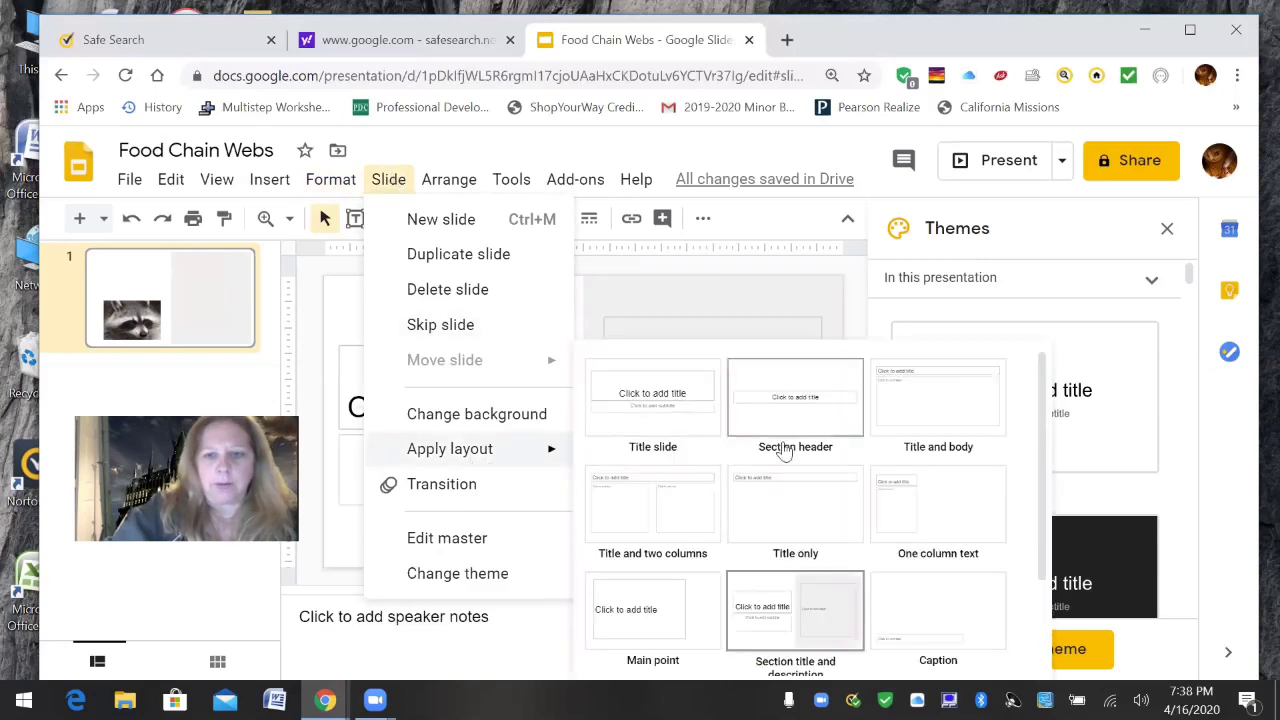
click(920, 411)
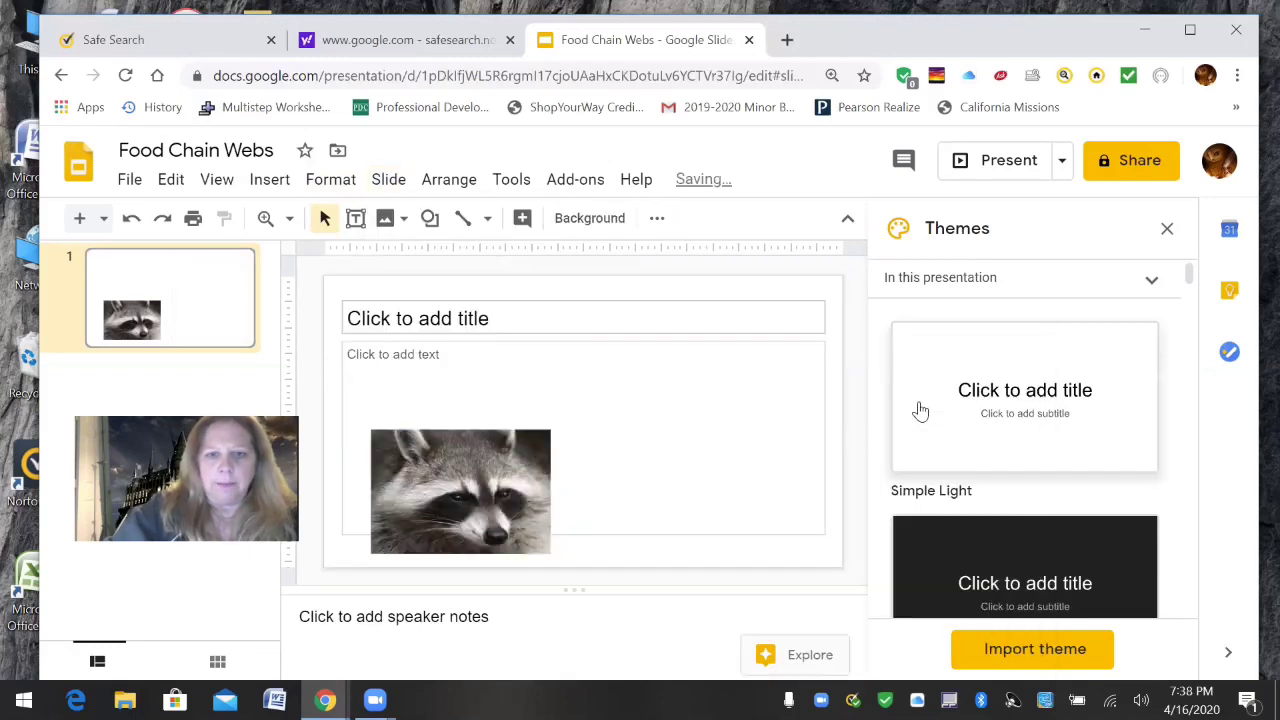
Enter "My Garden Food Chain" as the slide title.
click(495, 320)
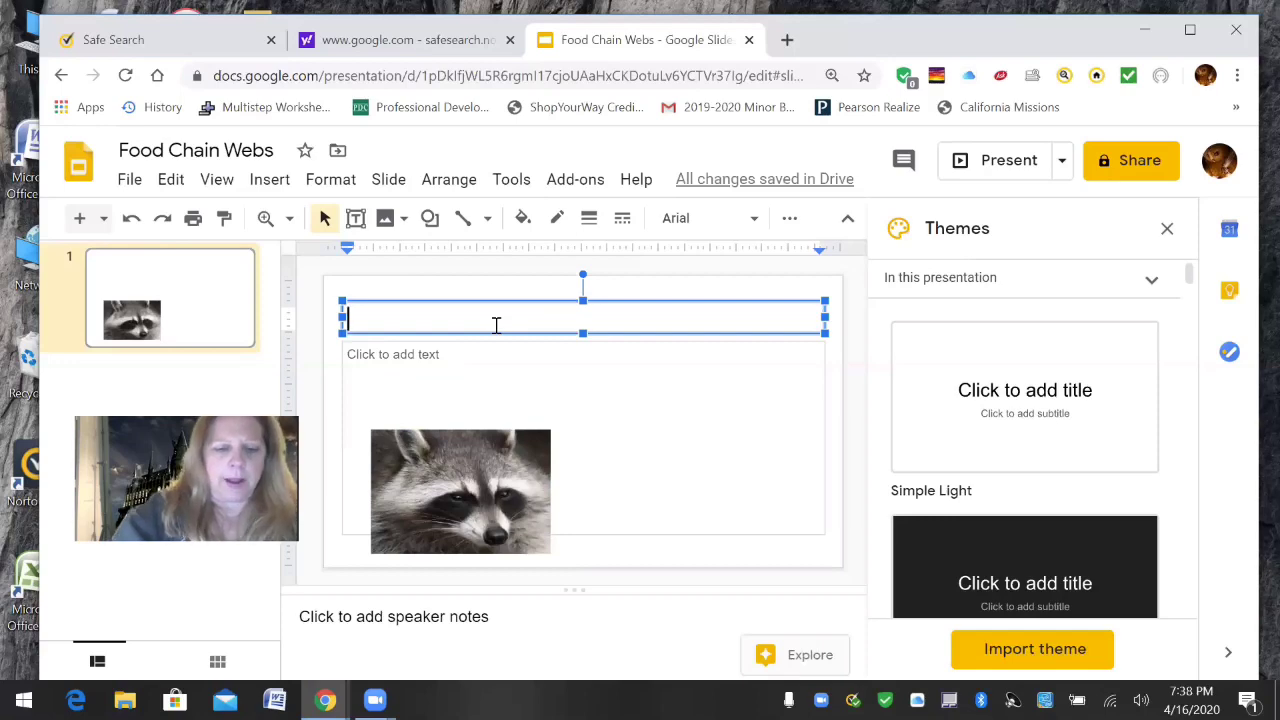
text(My )
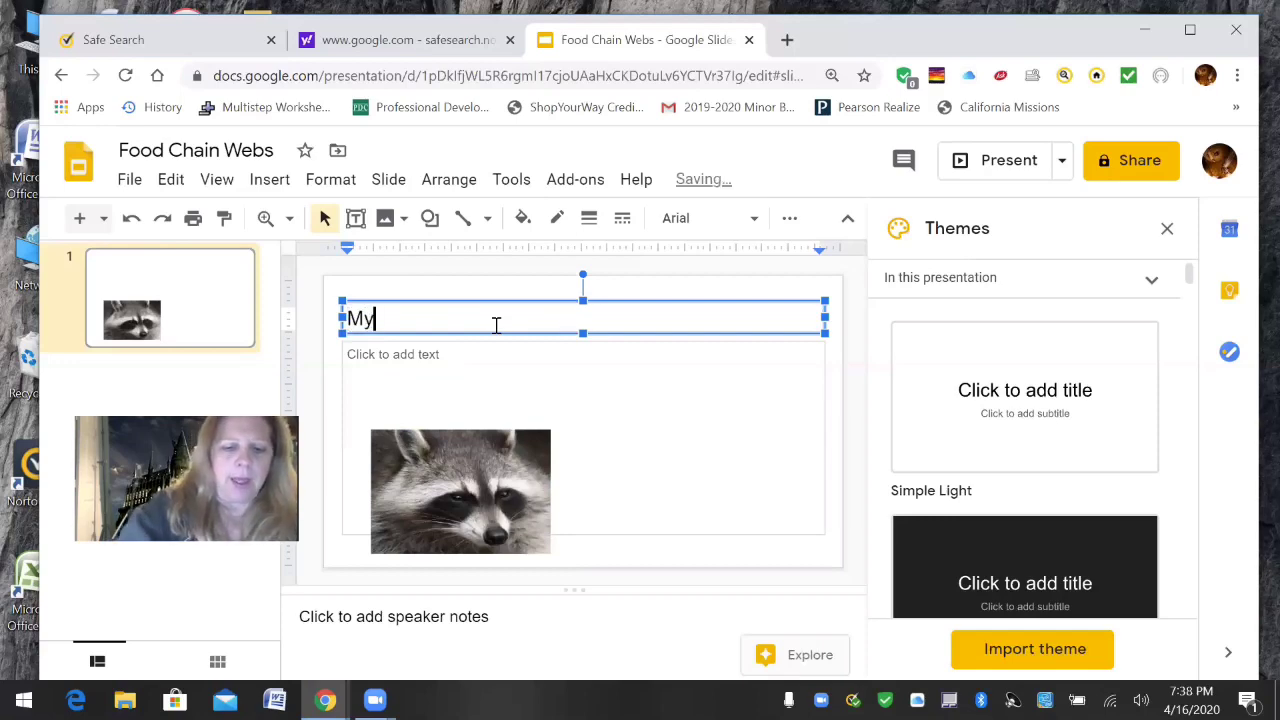
text(Garden Food Chain)
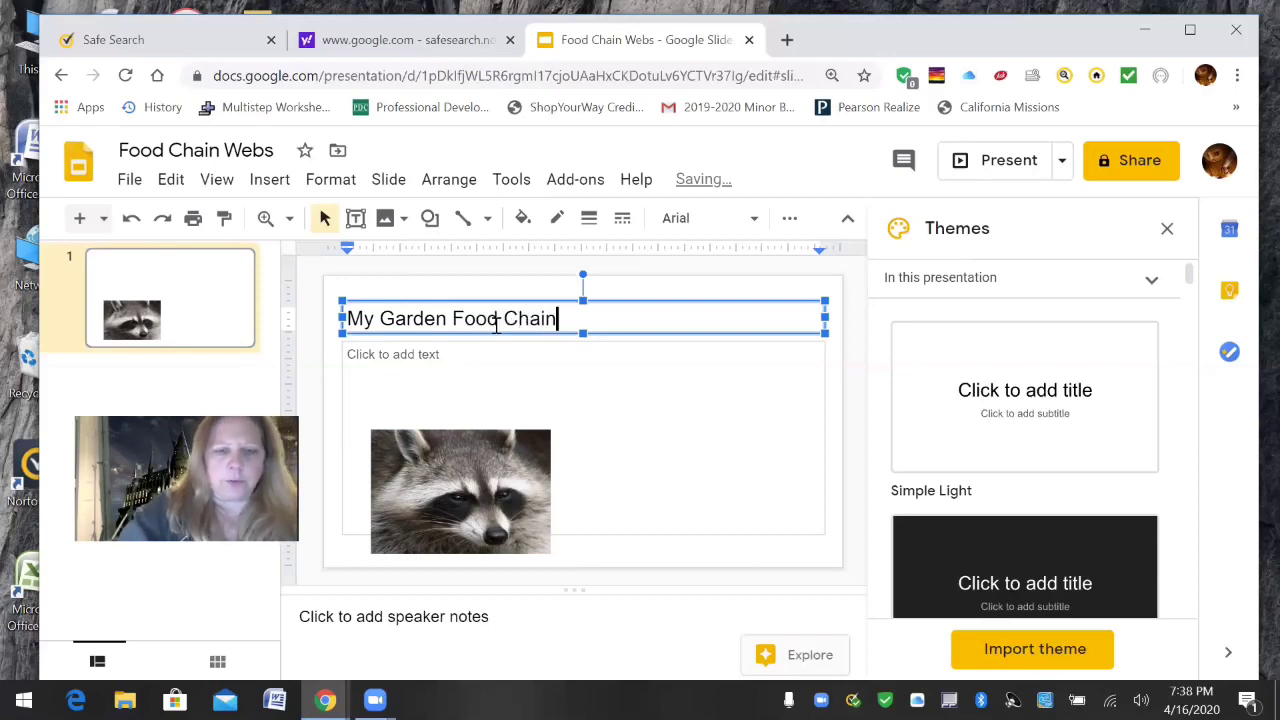
Move the raccoon picture up to the upper left corner of the body area, just under the title.
click(522, 381)
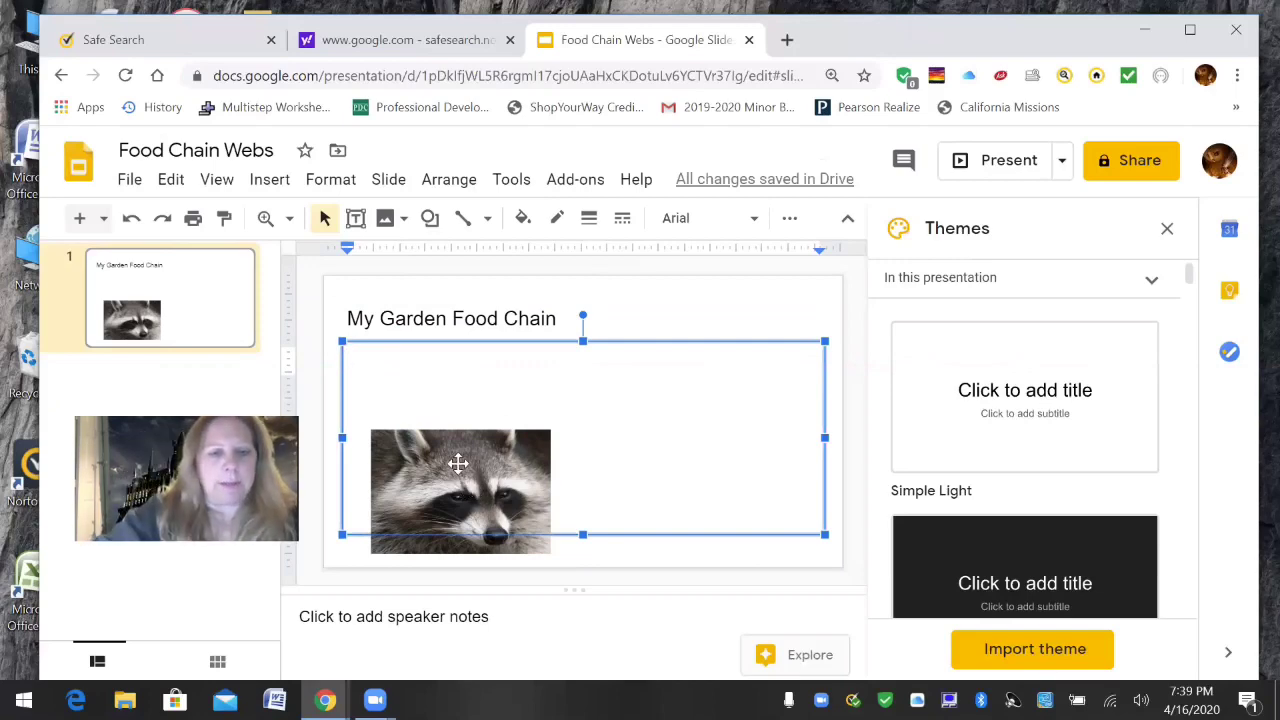
drag(457, 463, 406, 352)
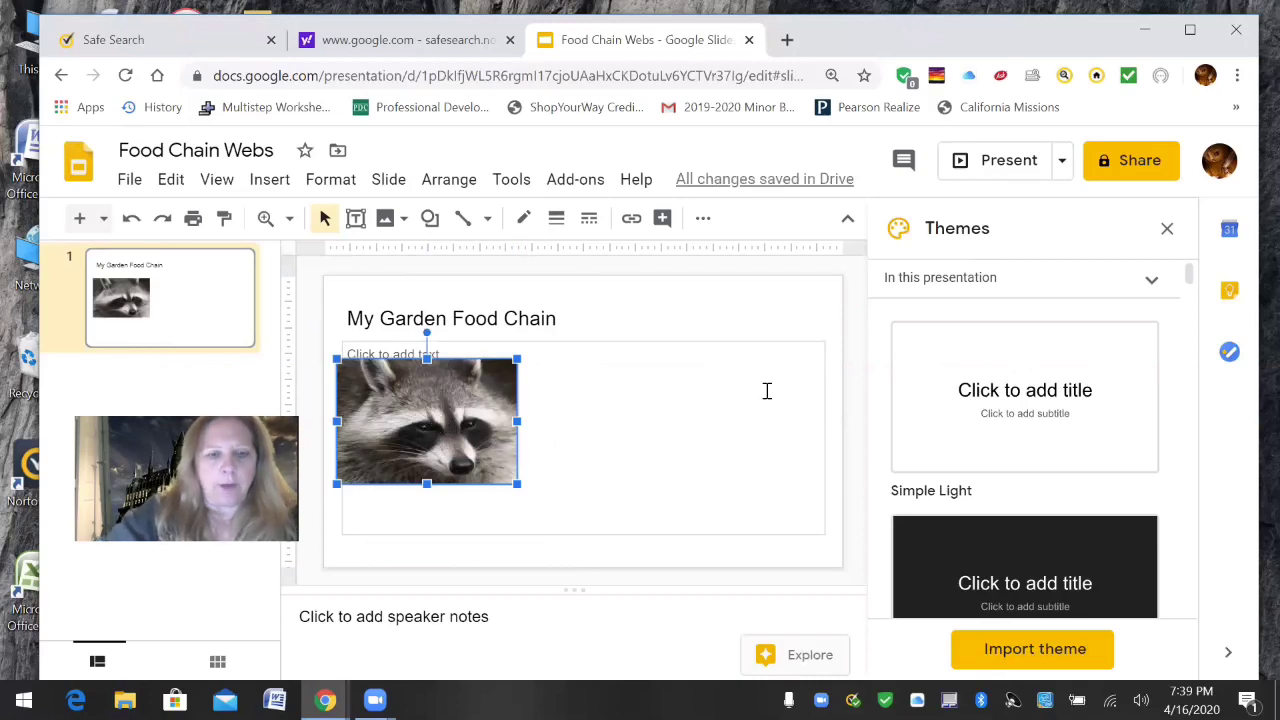
drag(472, 388, 465, 378)
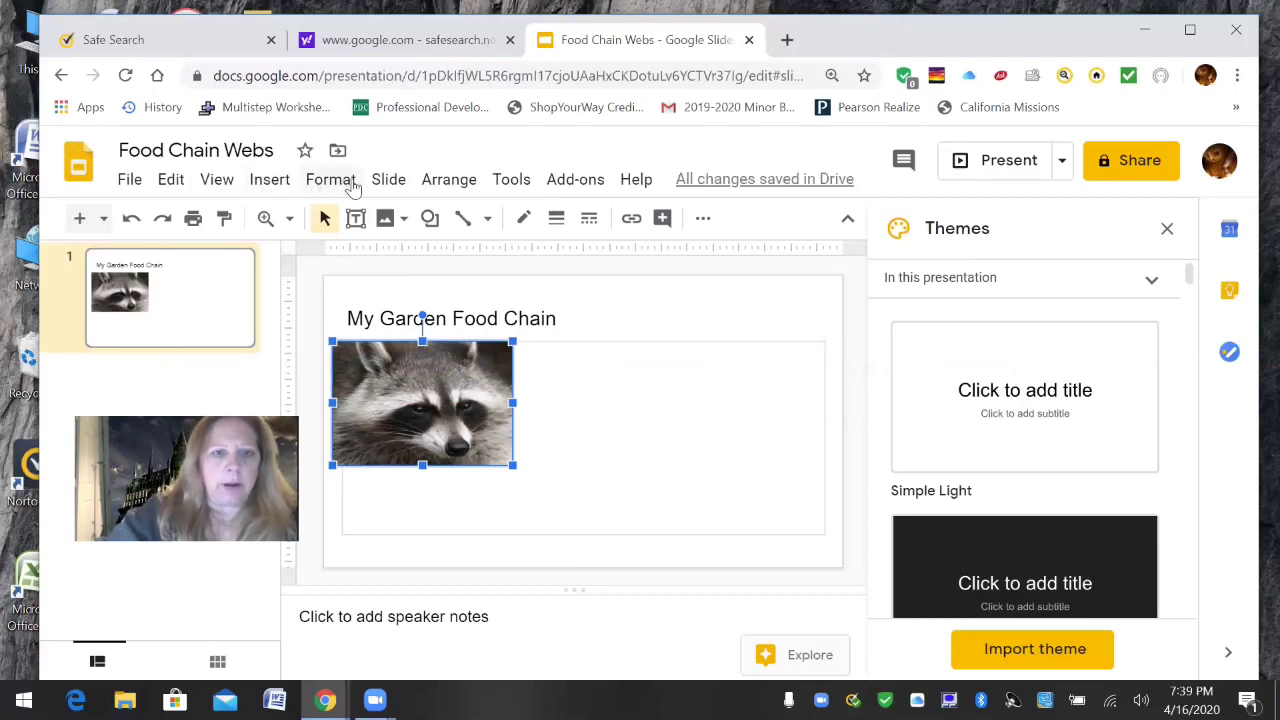
Search the web for "lady bugs" images and insert the picture of two ladybugs on a dark-backed green leaf.
click(266, 181)
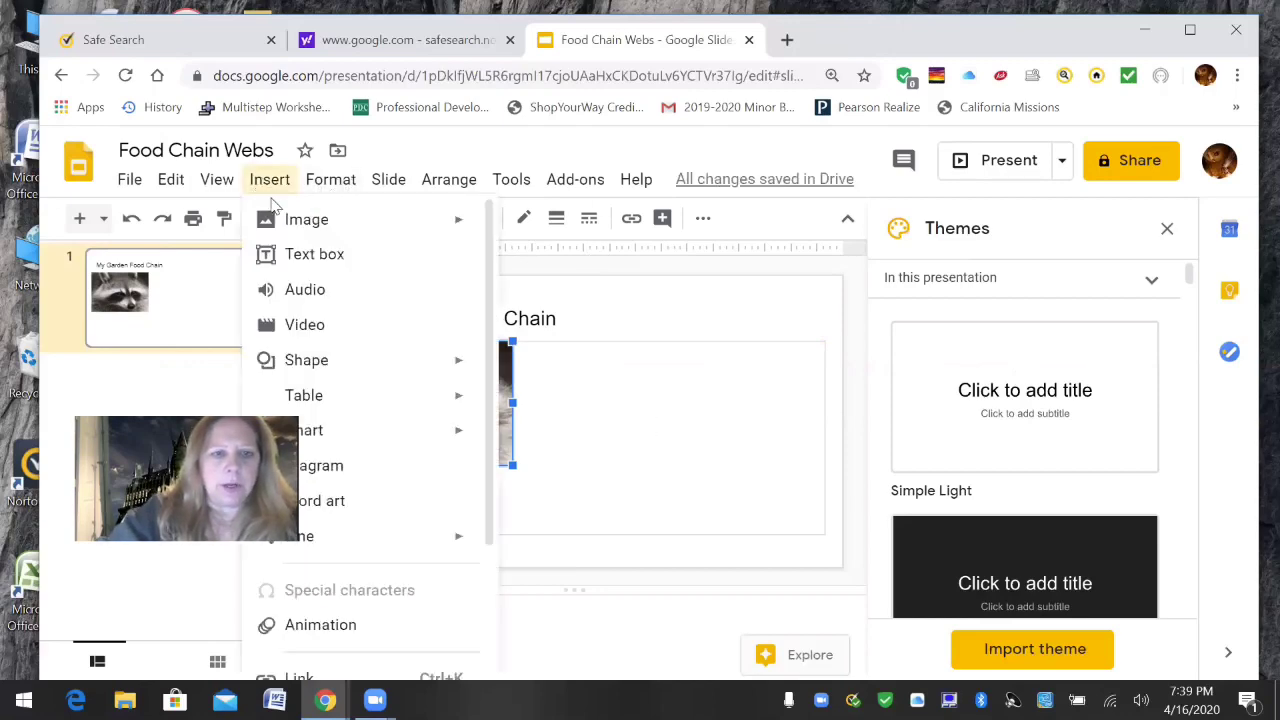
mouse_move(270, 221)
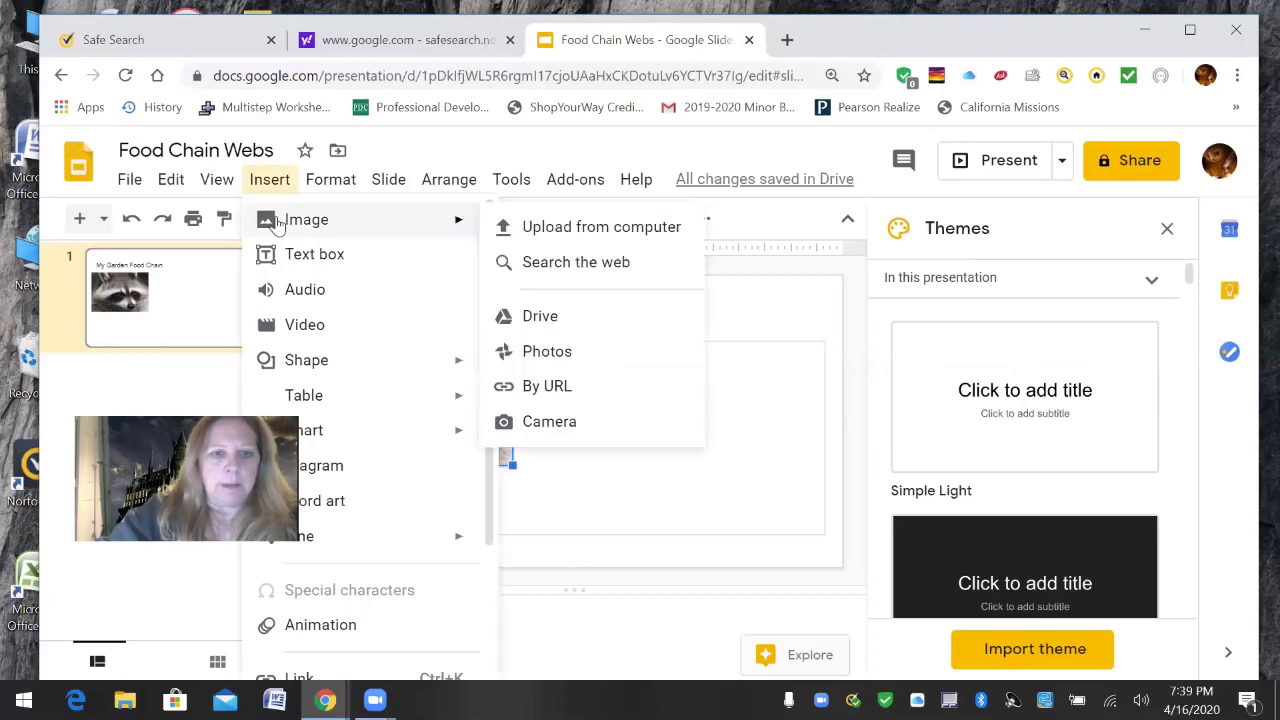
click(570, 263)
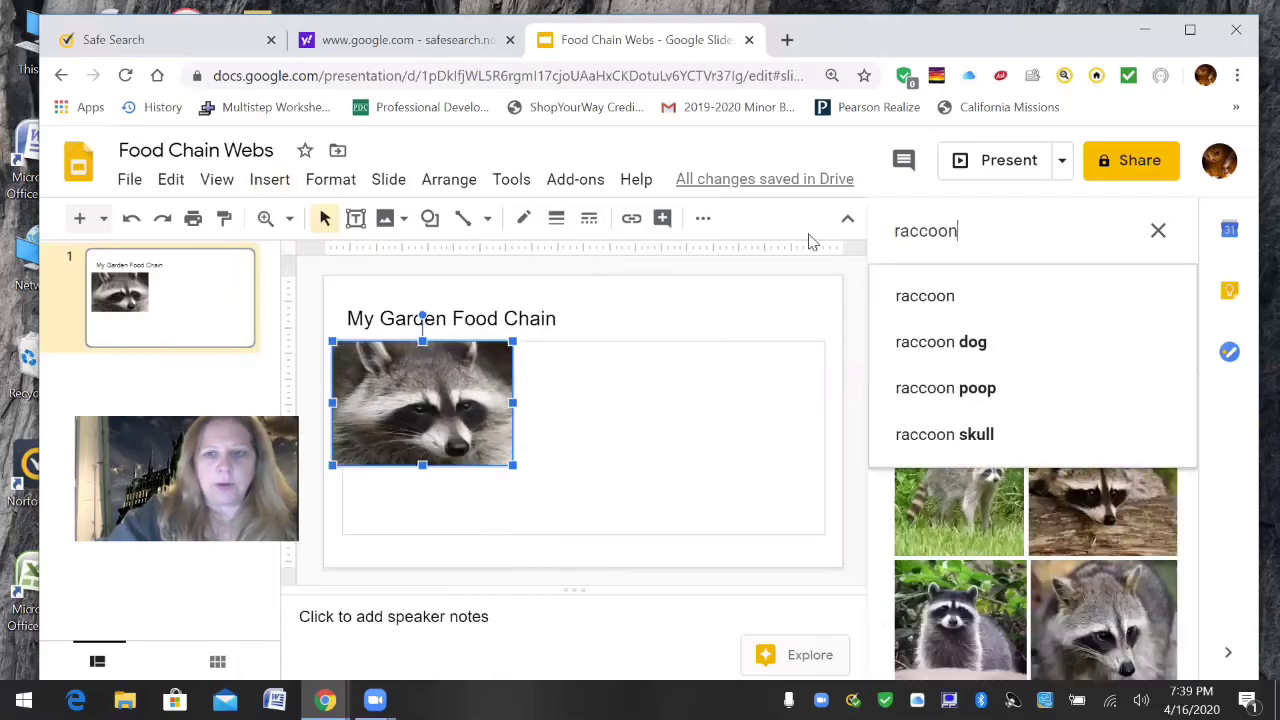
key(BackSpace)
key(BackSpace)
key(BackSpace)
key(BackSpace)
key(BackSpace)
key(BackSpace)
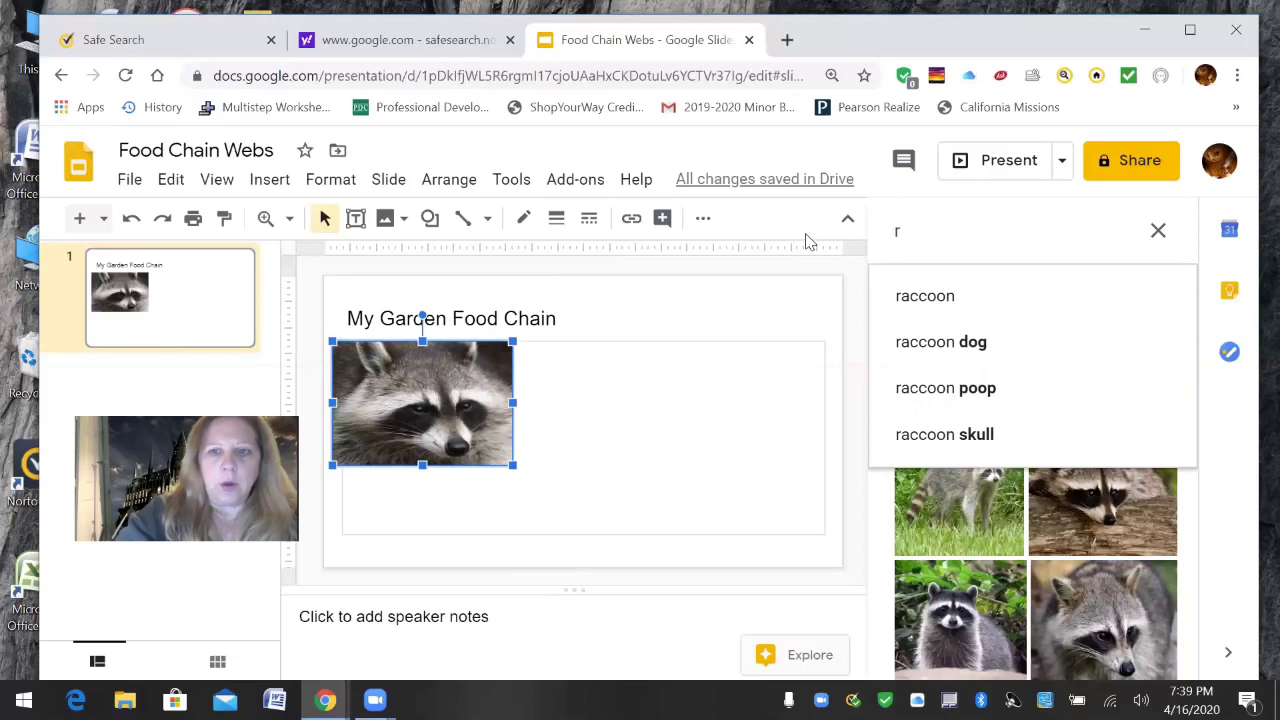
key(BackSpace)
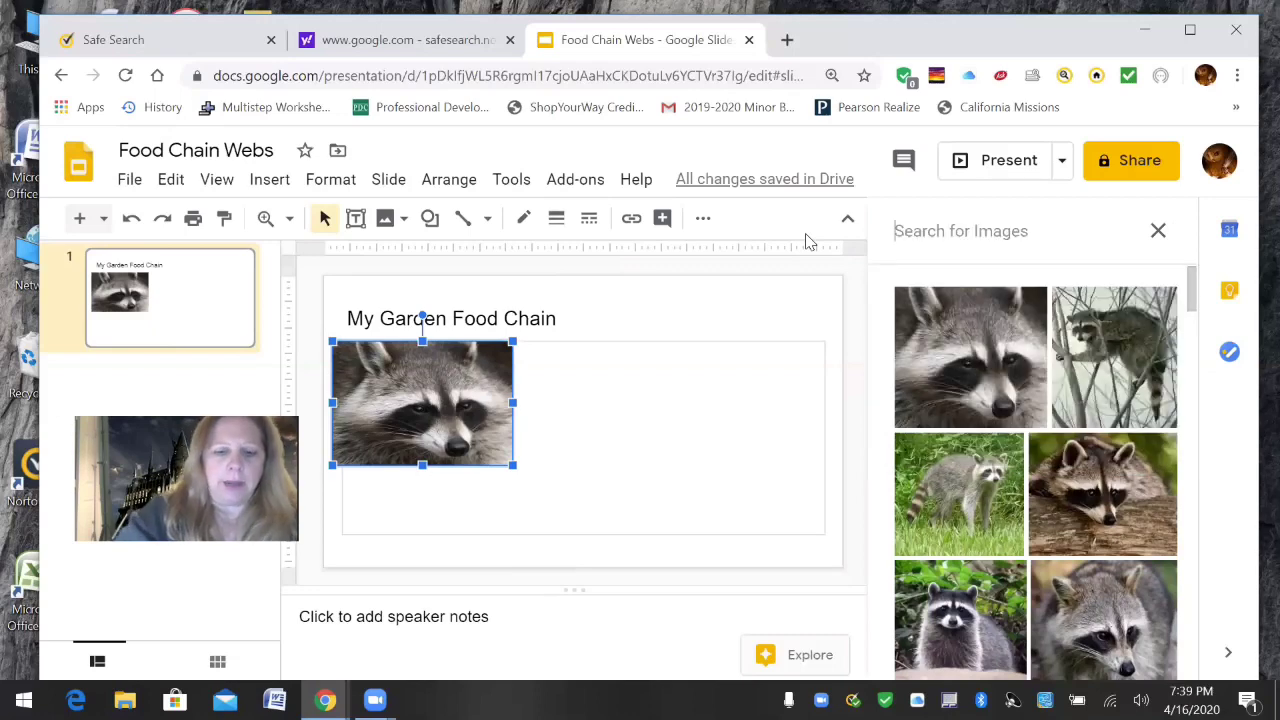
text(lady bugs)
key(Return)
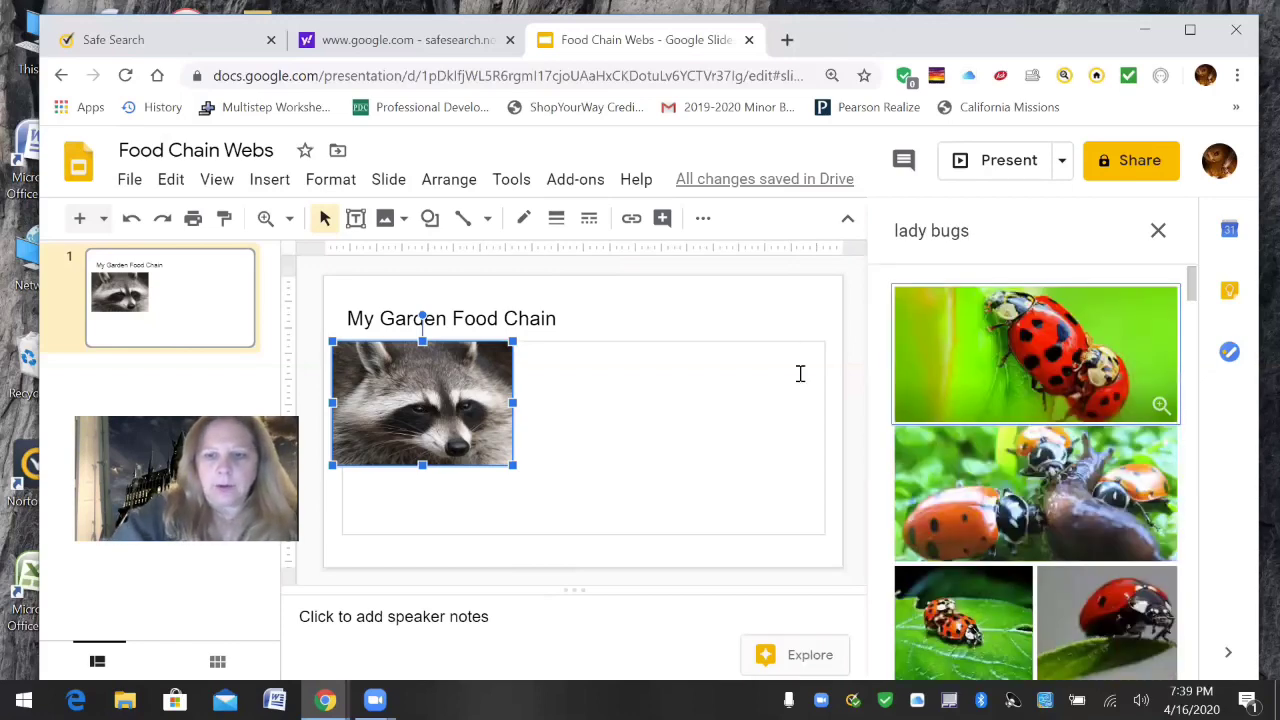
click(962, 640)
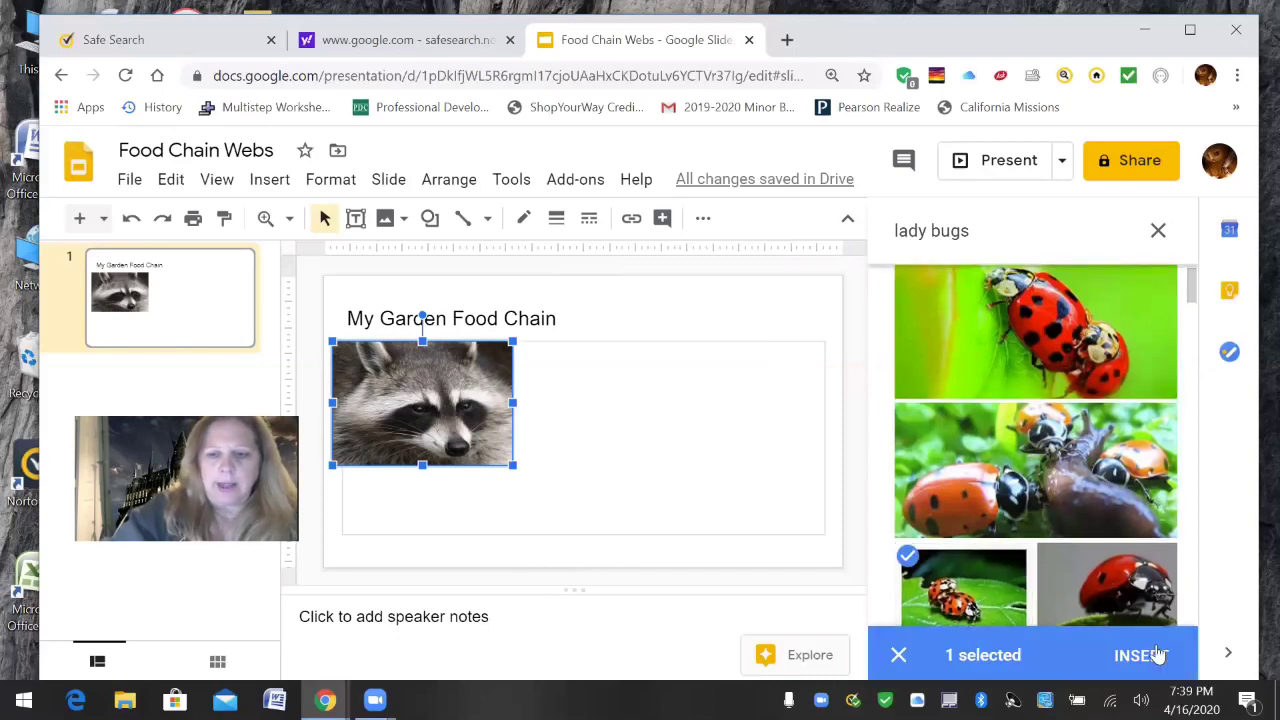
click(1157, 655)
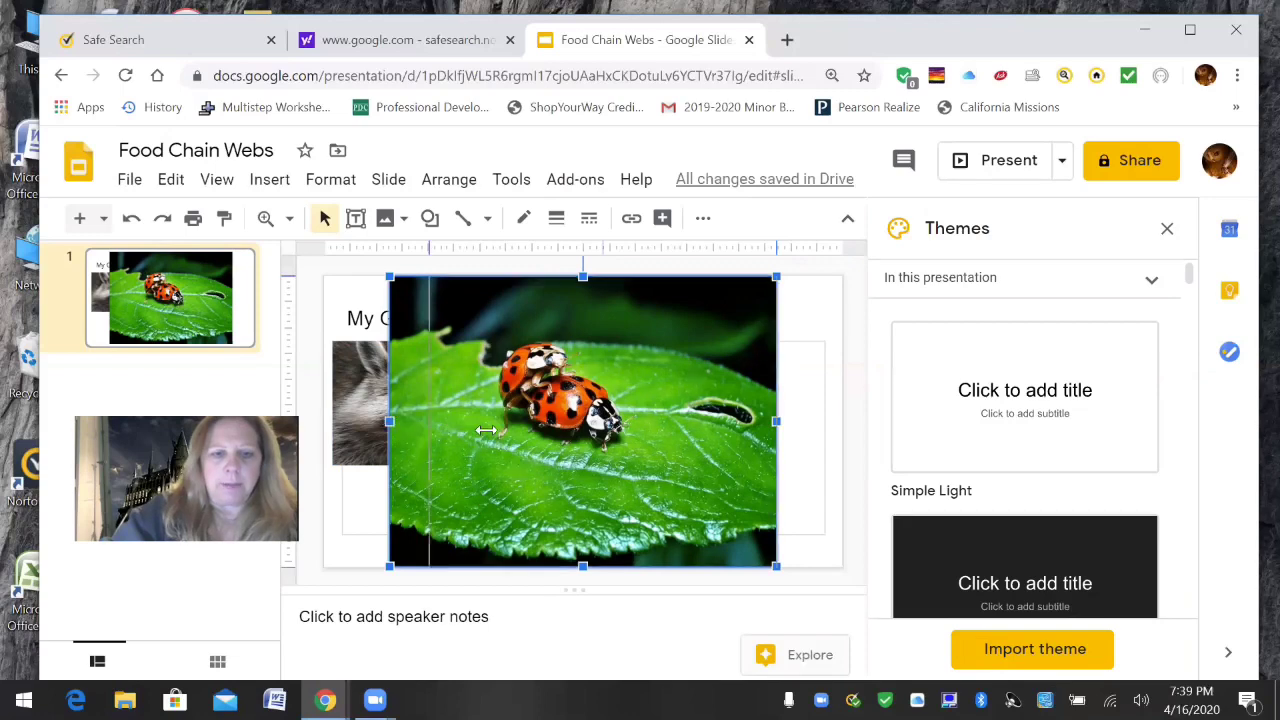
Shrink the ladybug picture to slightly smaller than the raccoon's width and place it in the slide's lower right corner.
drag(550, 436, 557, 434)
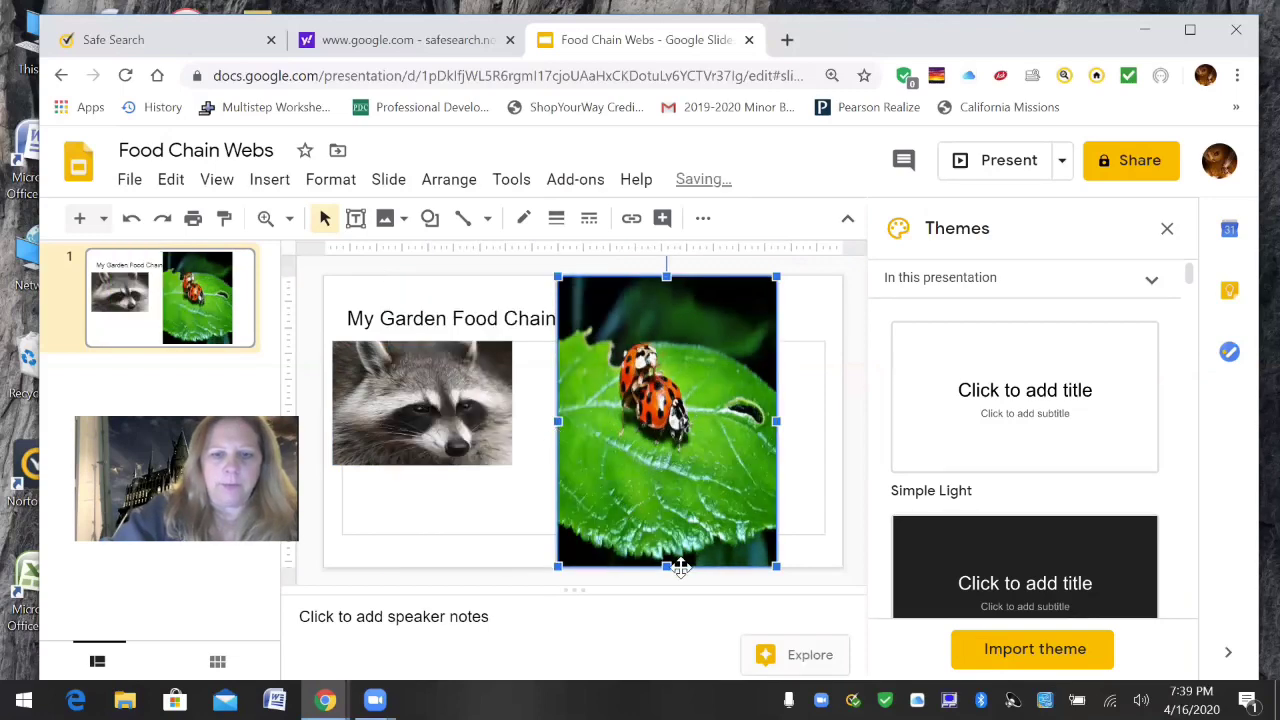
drag(666, 567, 676, 476)
drag(672, 400, 712, 452)
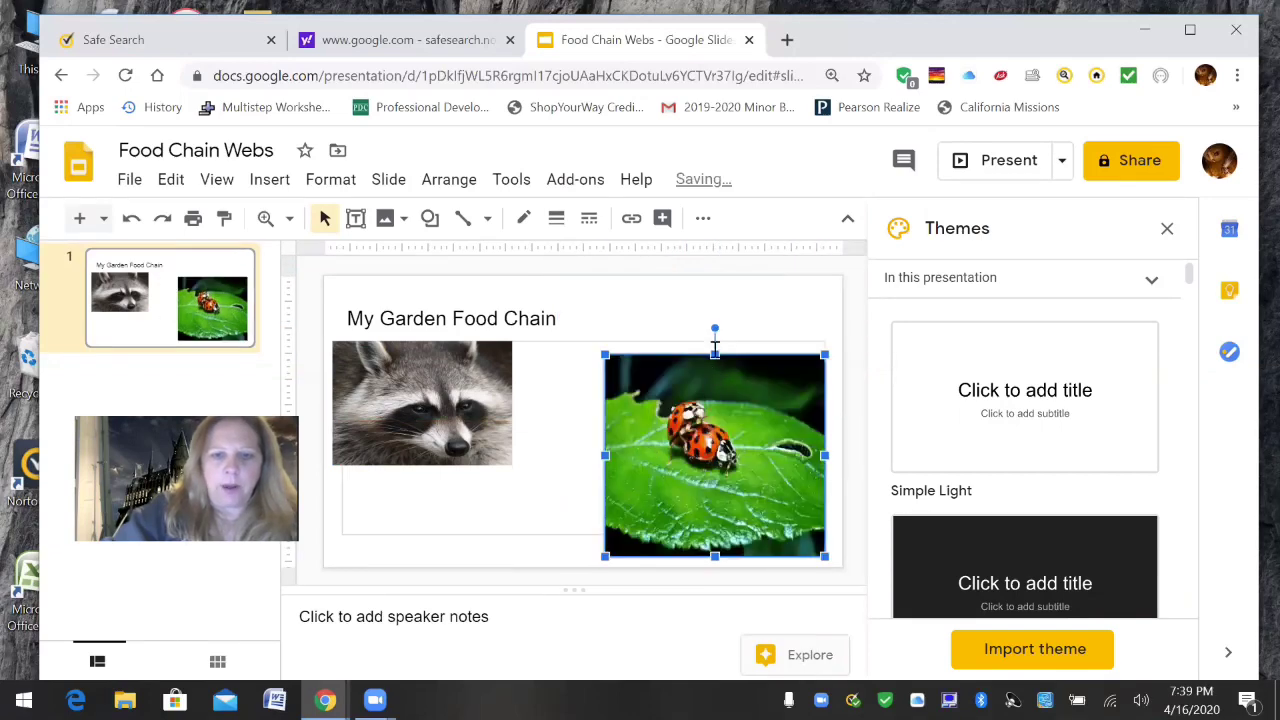
drag(715, 383, 715, 405)
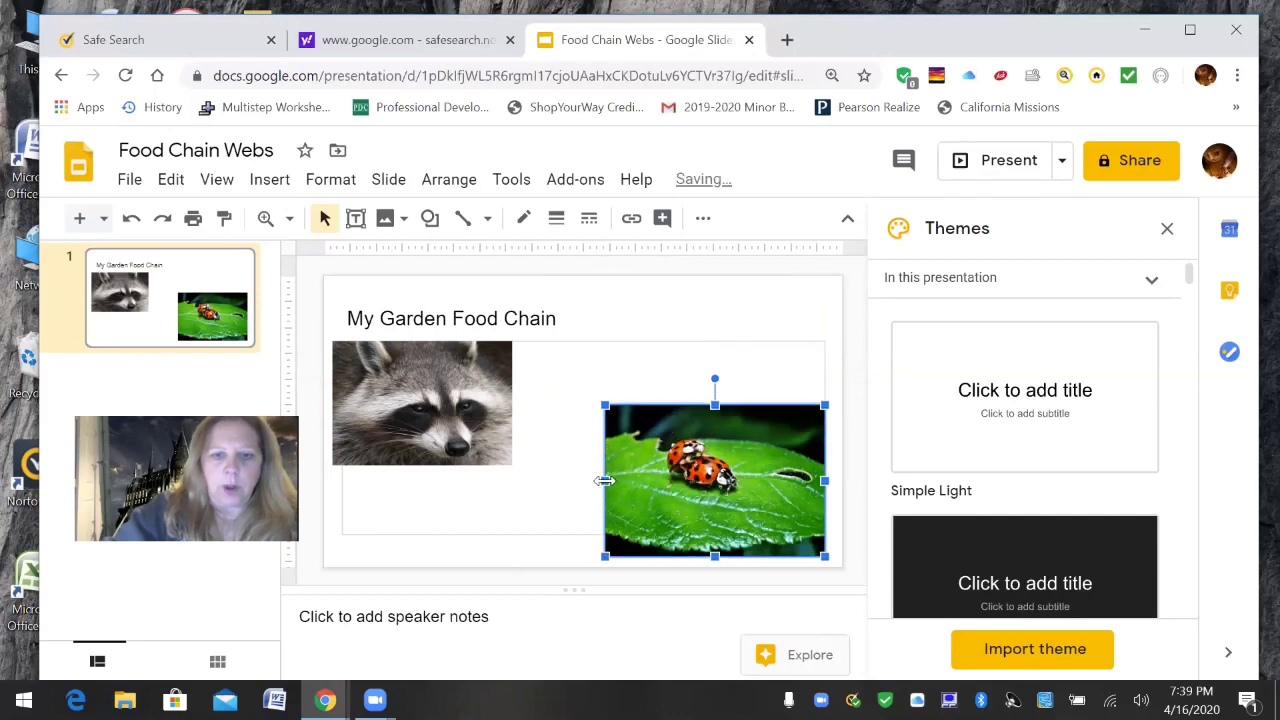
drag(607, 480, 660, 480)
drag(742, 405, 742, 427)
drag(661, 491, 668, 491)
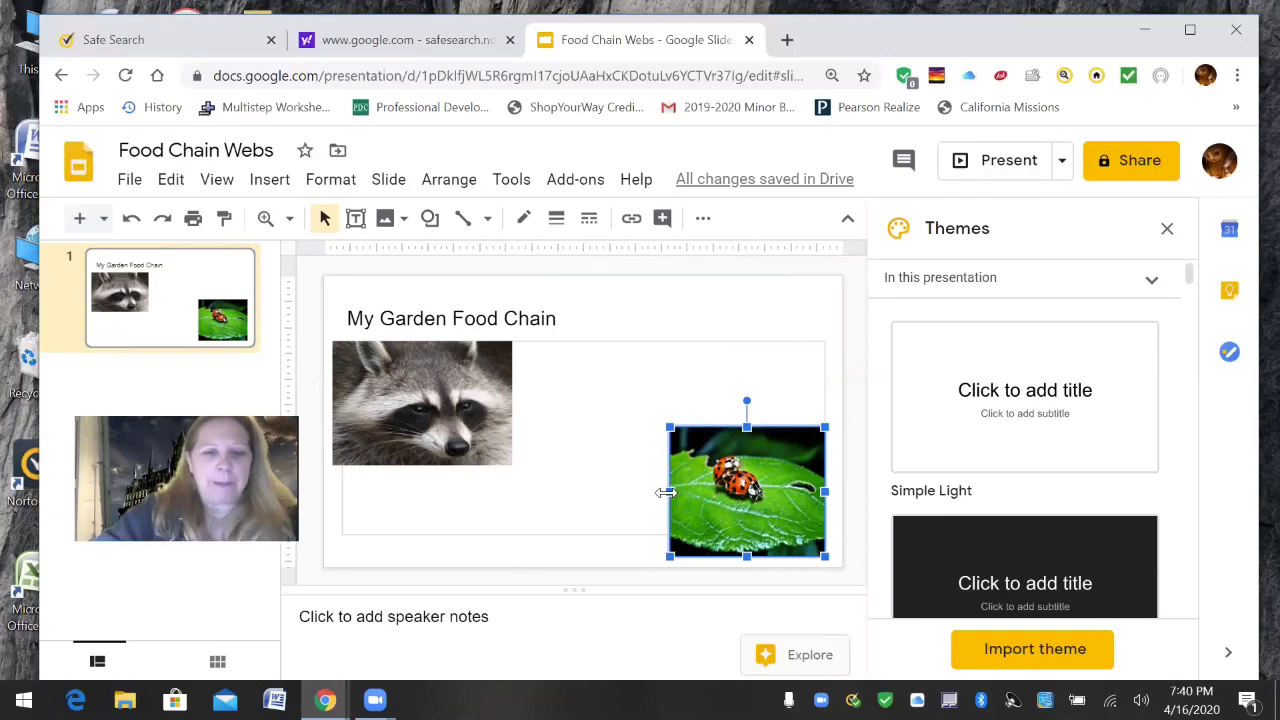
click(521, 512)
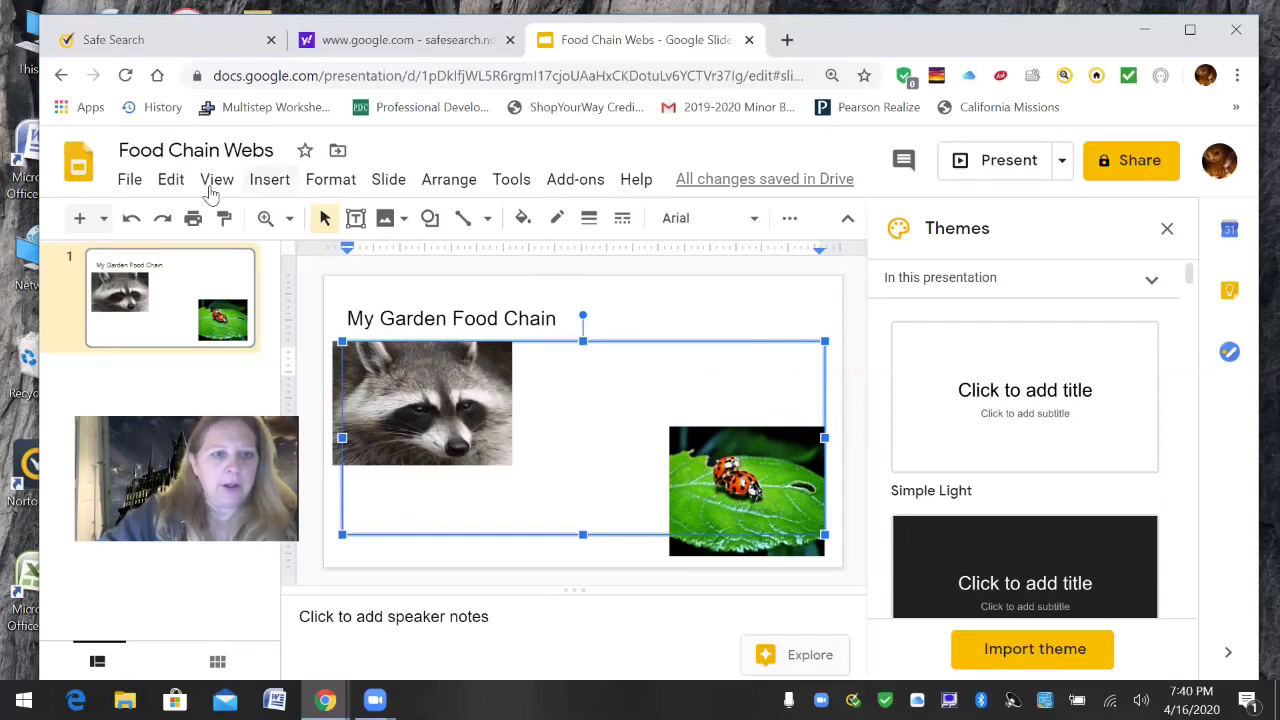
click(276, 184)
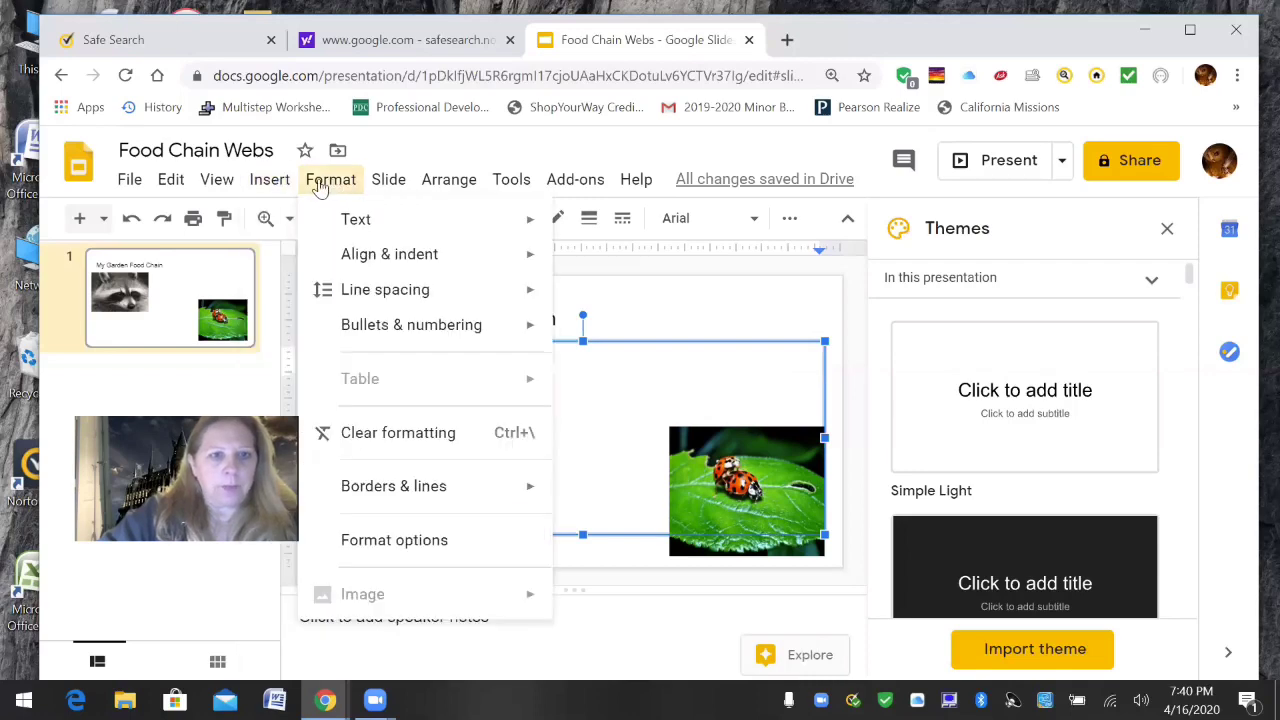
mouse_move(192, 184)
mouse_move(128, 184)
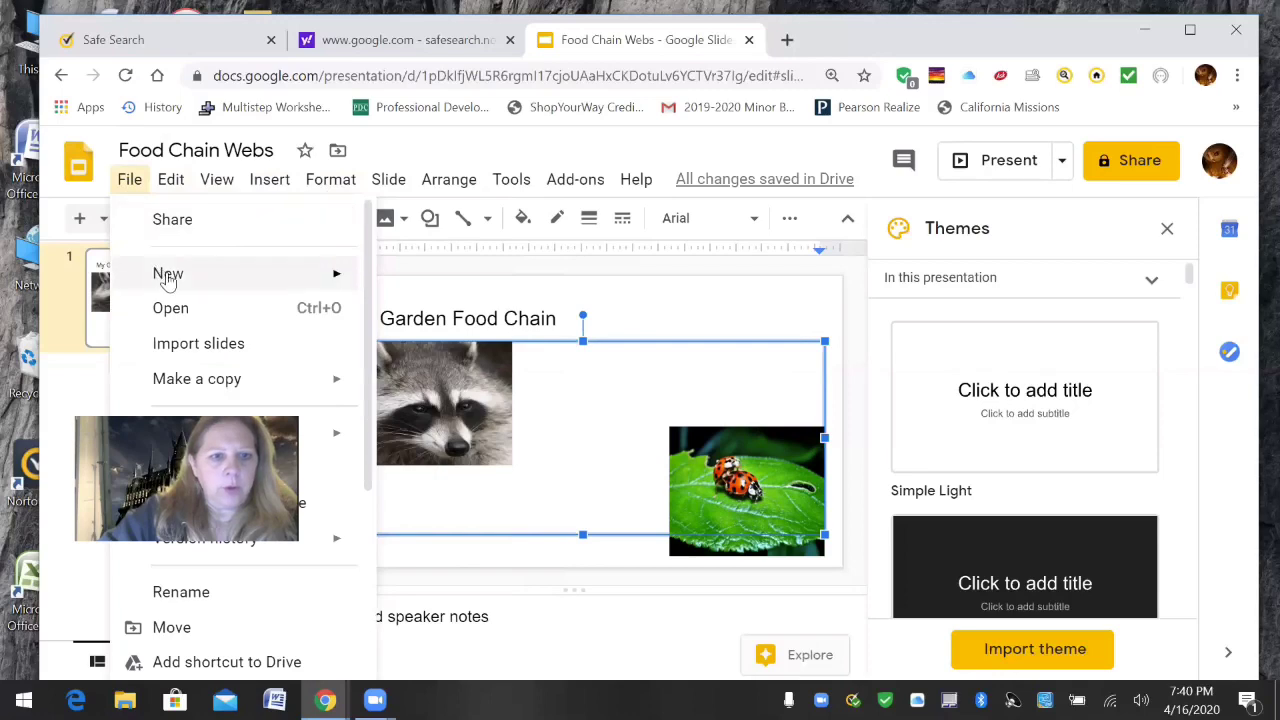
Add a new title-and-body slide after the "My Garden Food Chain" slide and select it for editing.
mouse_move(172, 283)
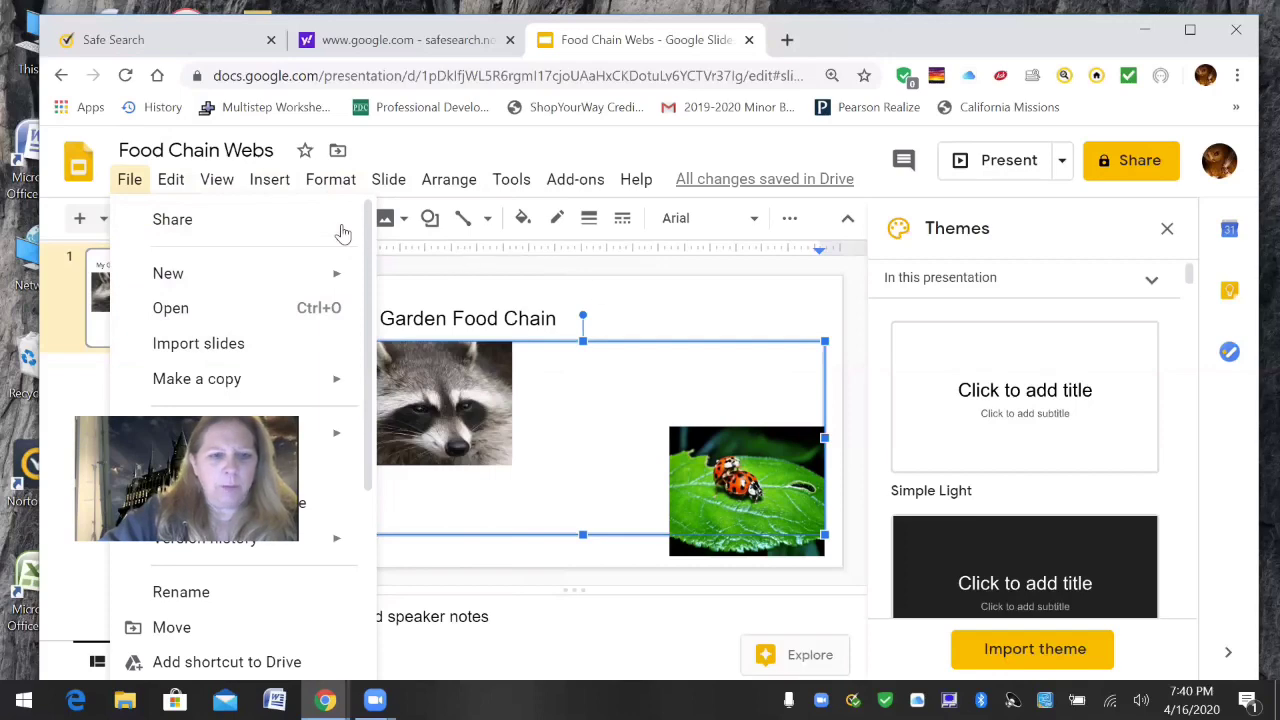
drag(366, 232, 356, 178)
mouse_move(386, 180)
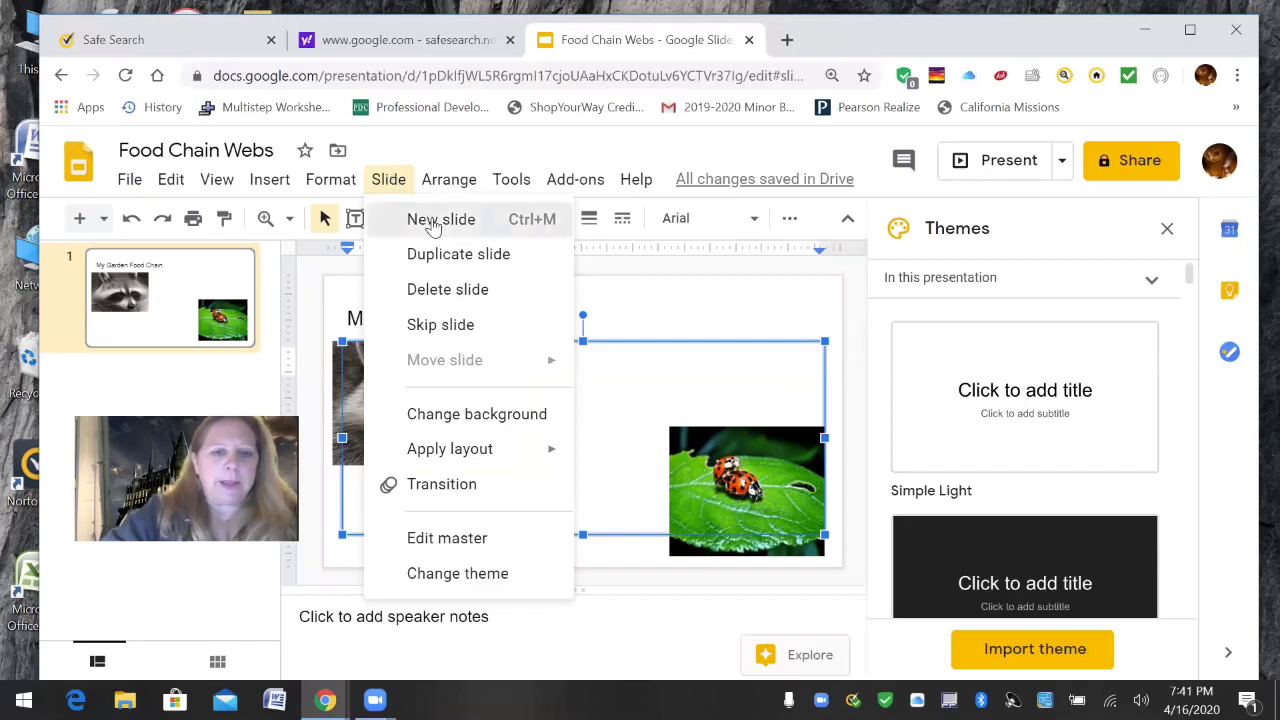
click(435, 228)
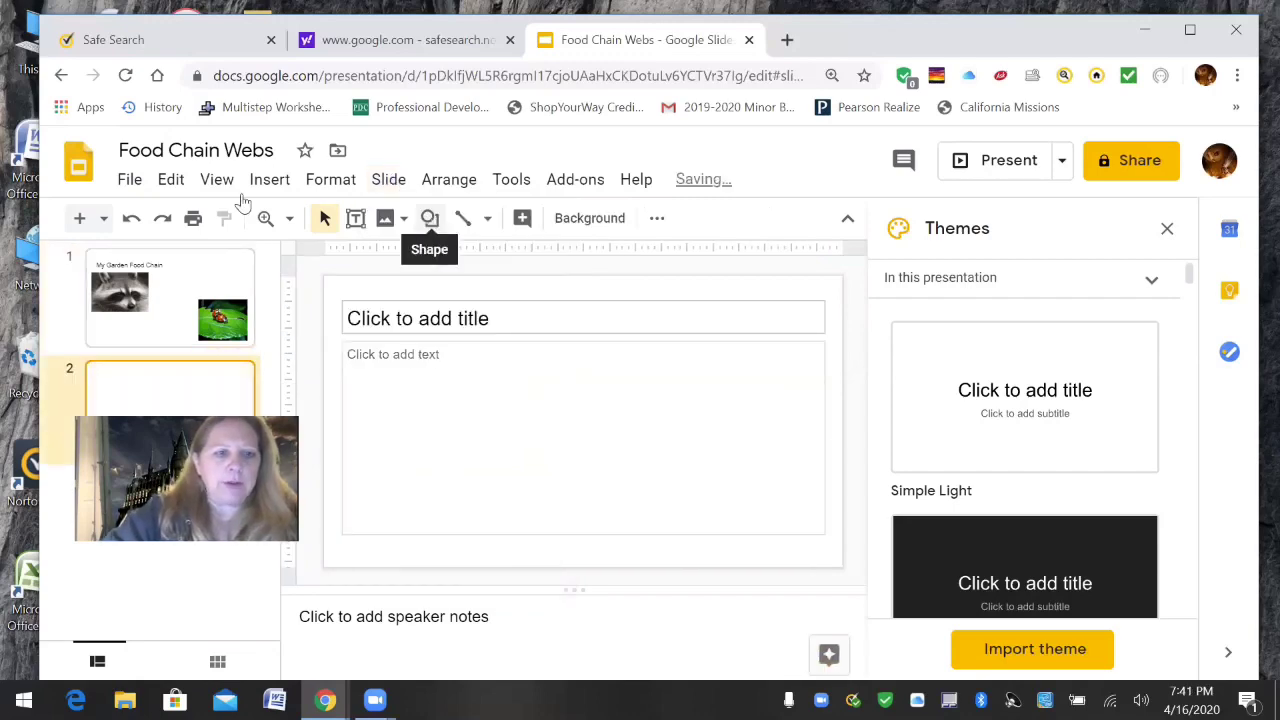
click(190, 310)
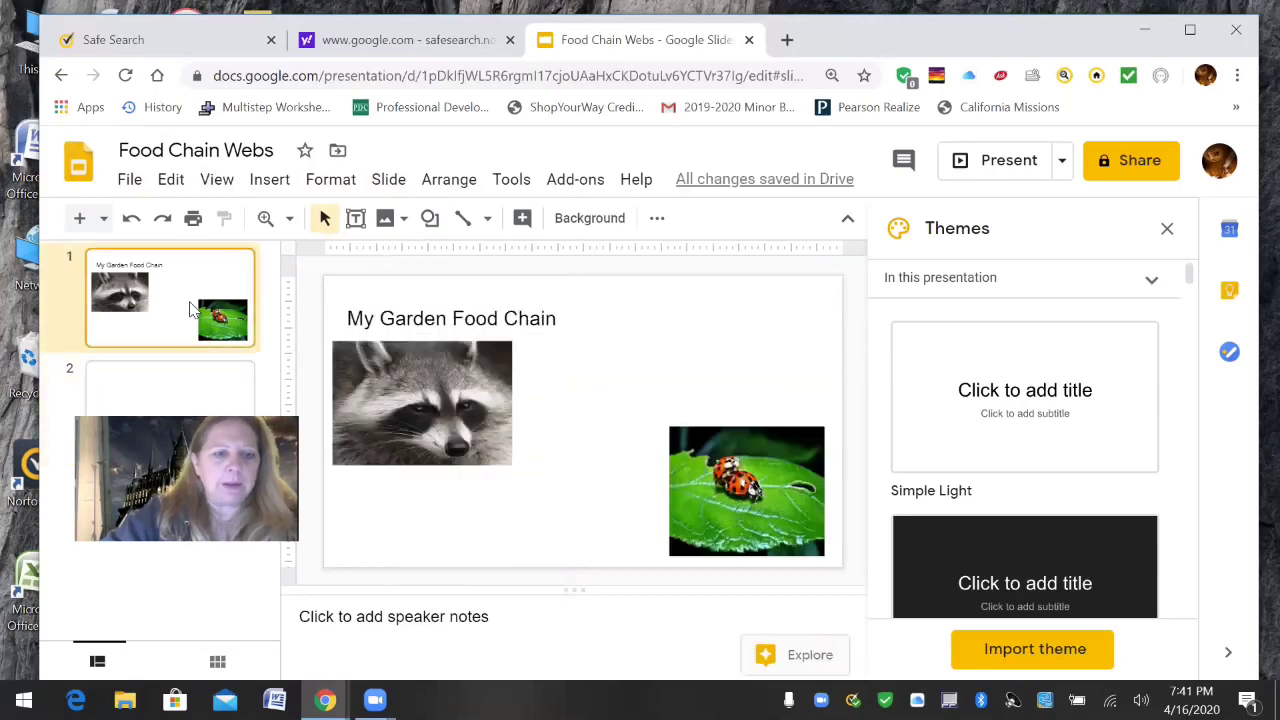
click(168, 388)
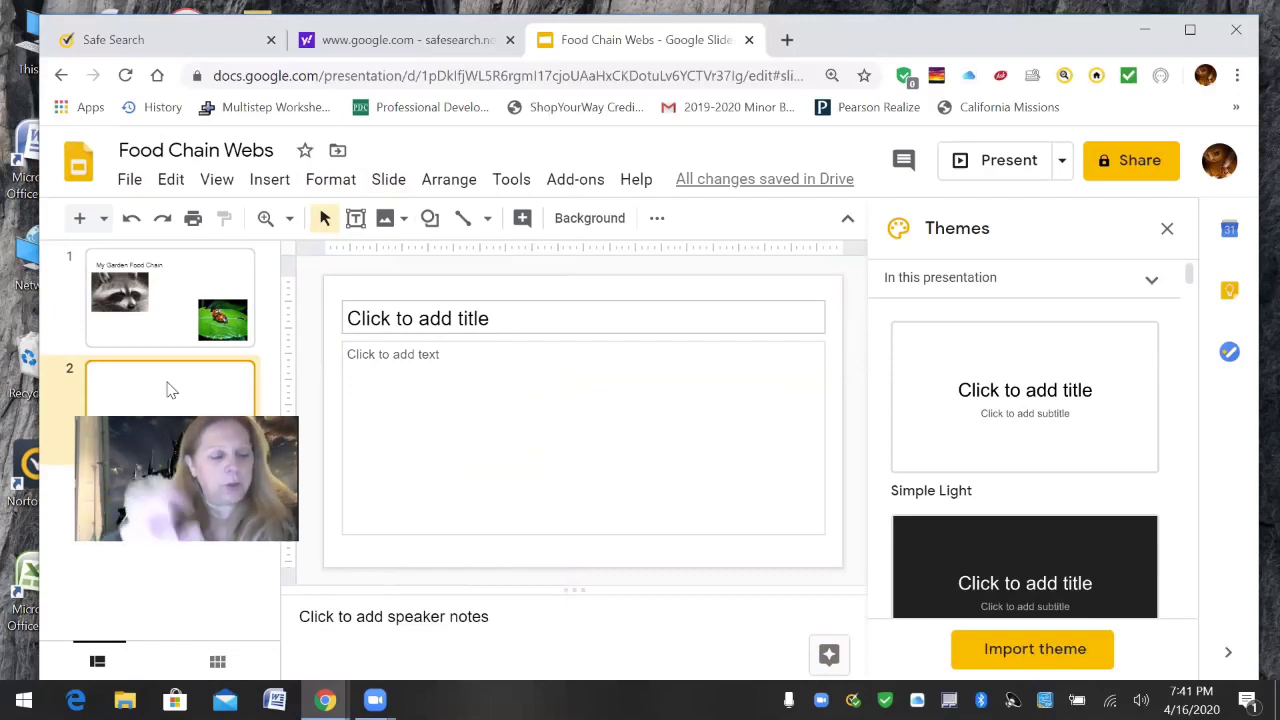
Enter "My Food Garden Food Web" as the title of the second slide.
click(396, 316)
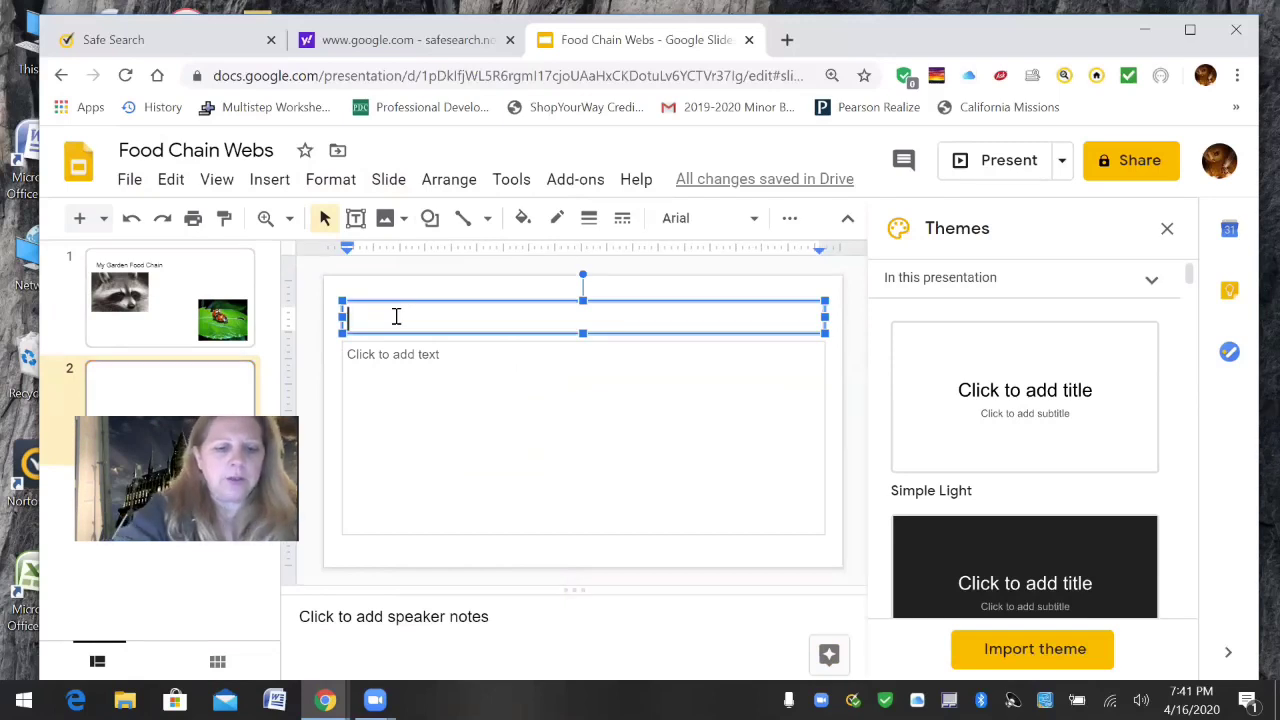
text(F)
key(BackSpace)
text(My Food Web)
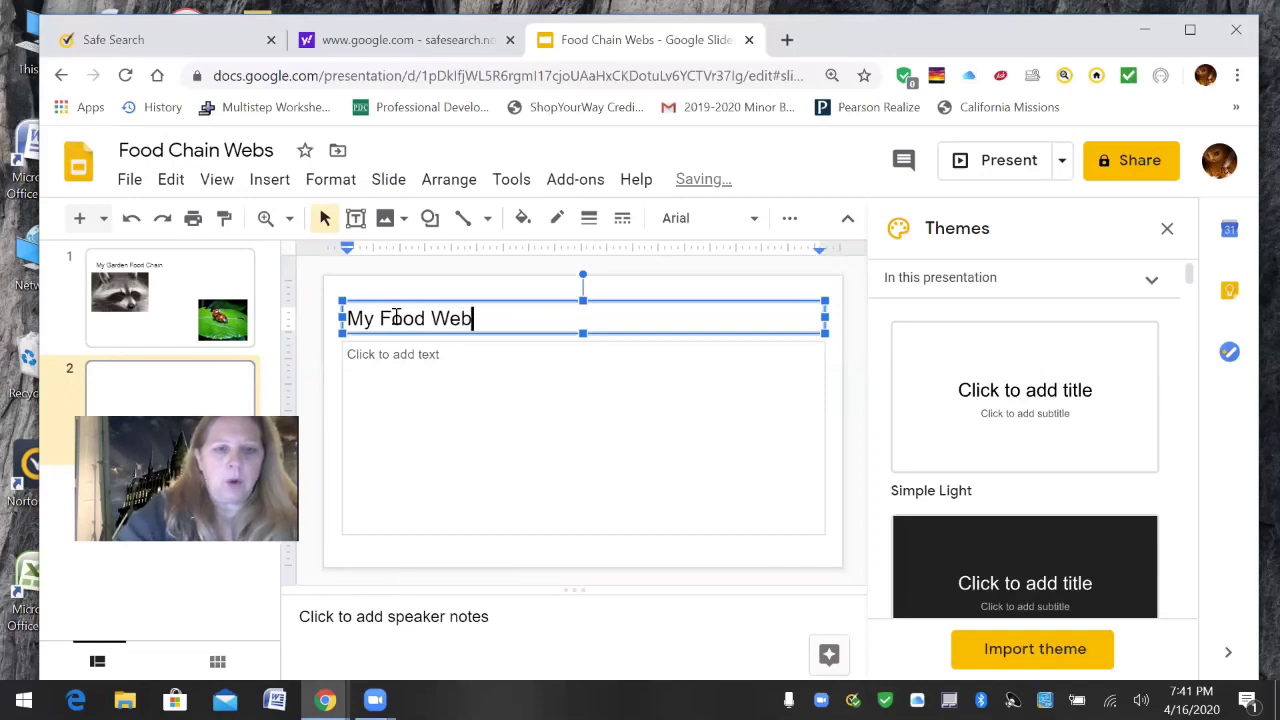
key(BackSpace)
key(BackSpace)
key(BackSpace)
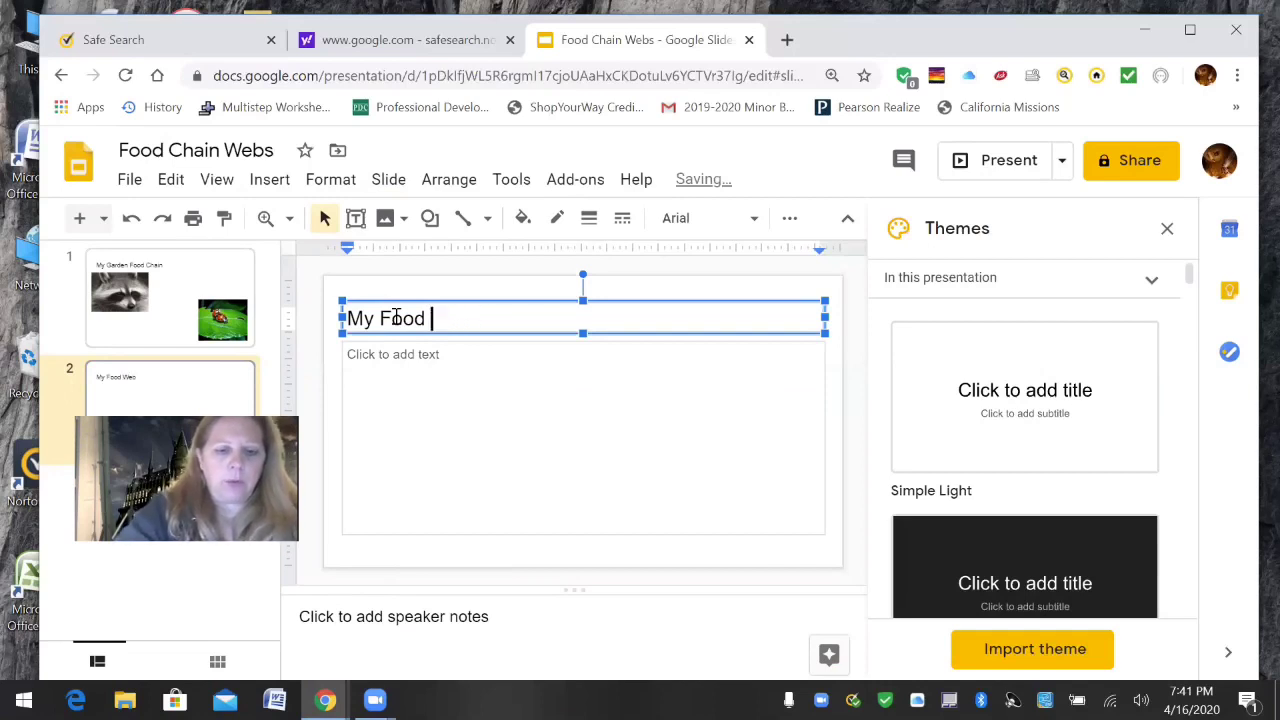
text(Garde)
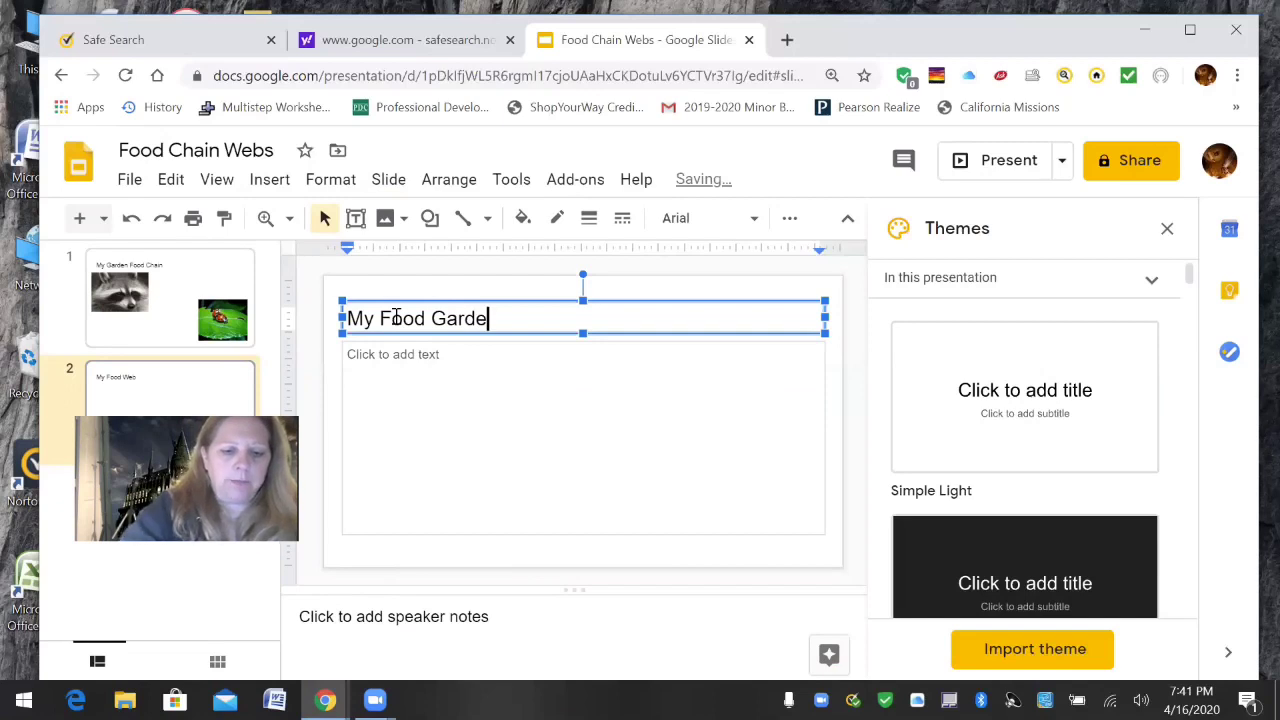
text(n Food We)
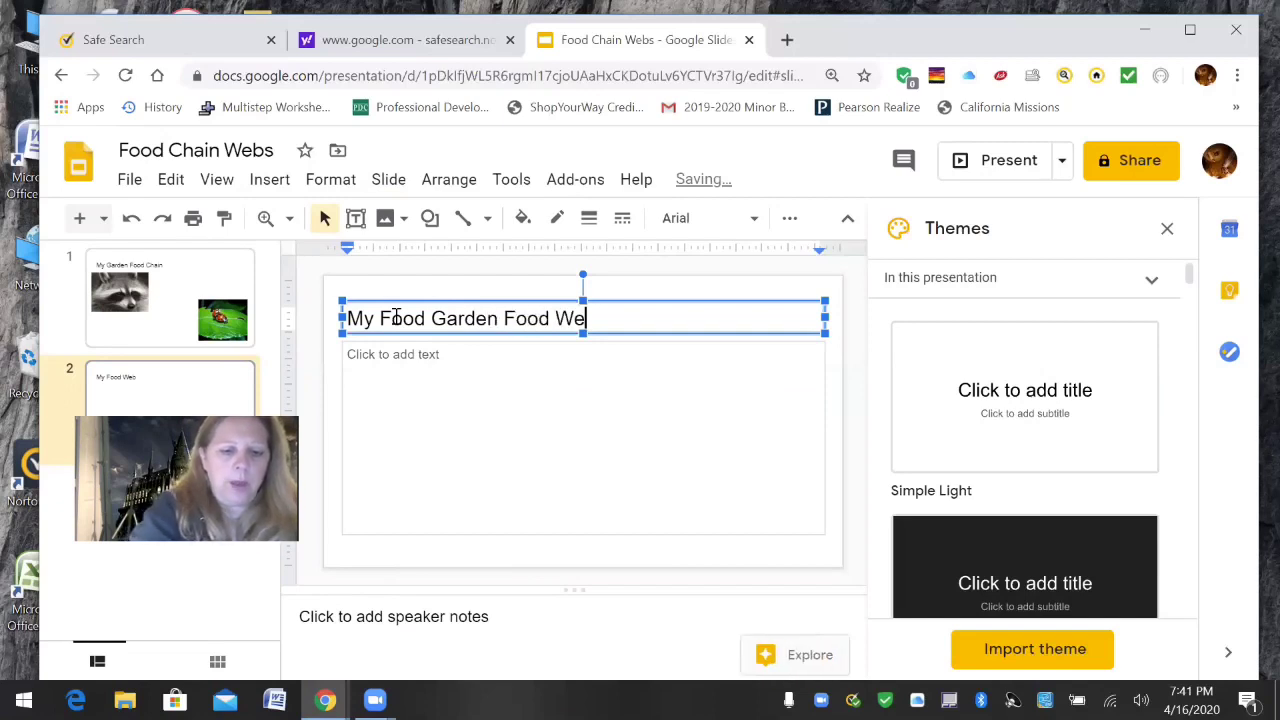
text(b)
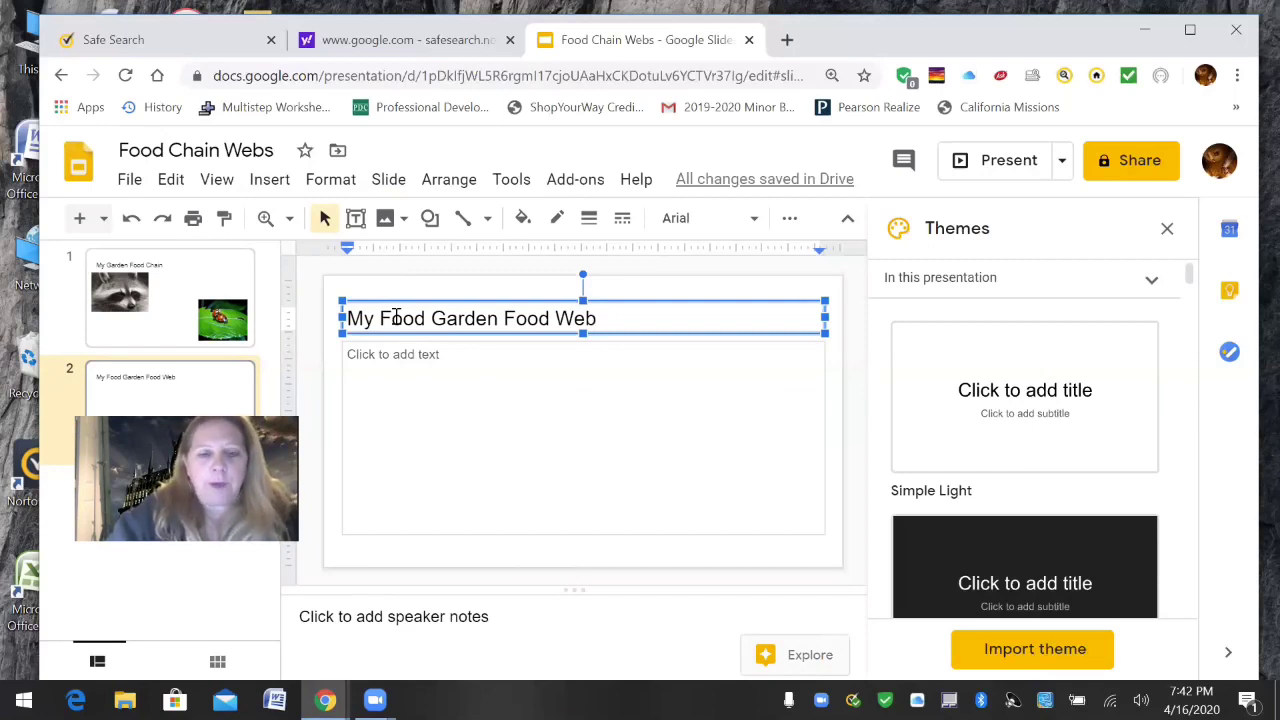
Look through the presentation's file commands down to the page setup and printing options.
click(441, 450)
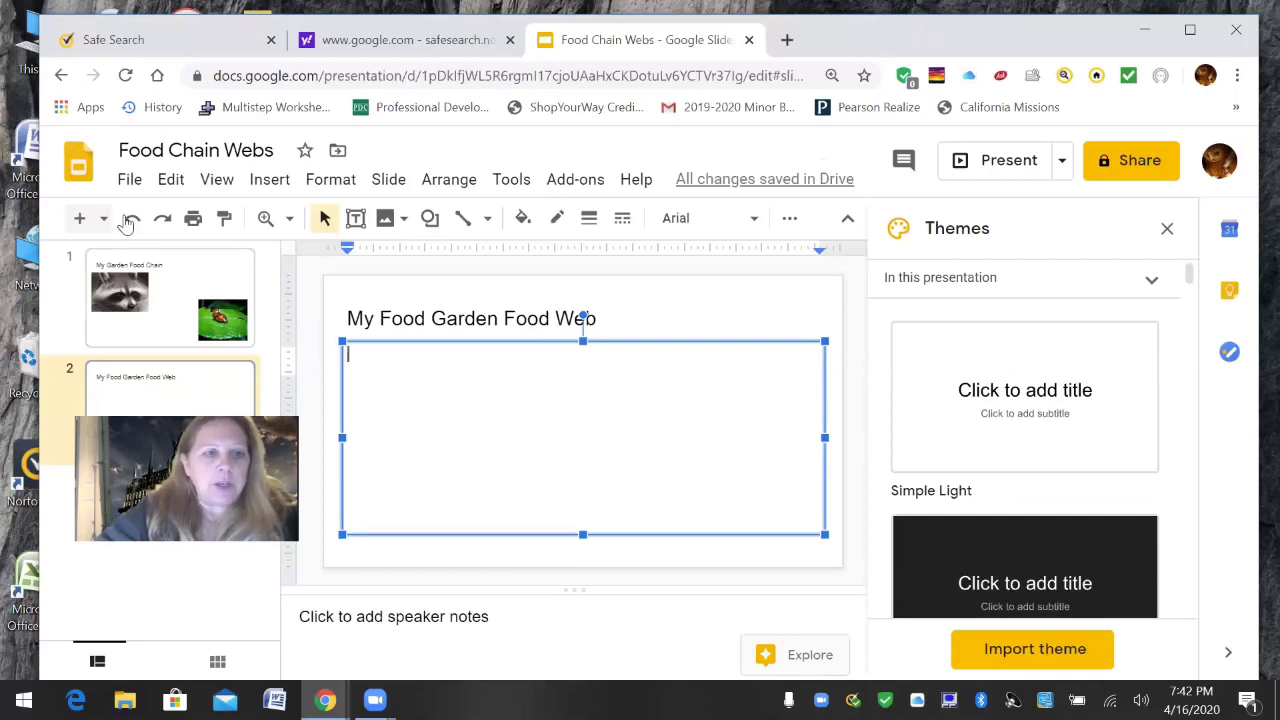
click(130, 185)
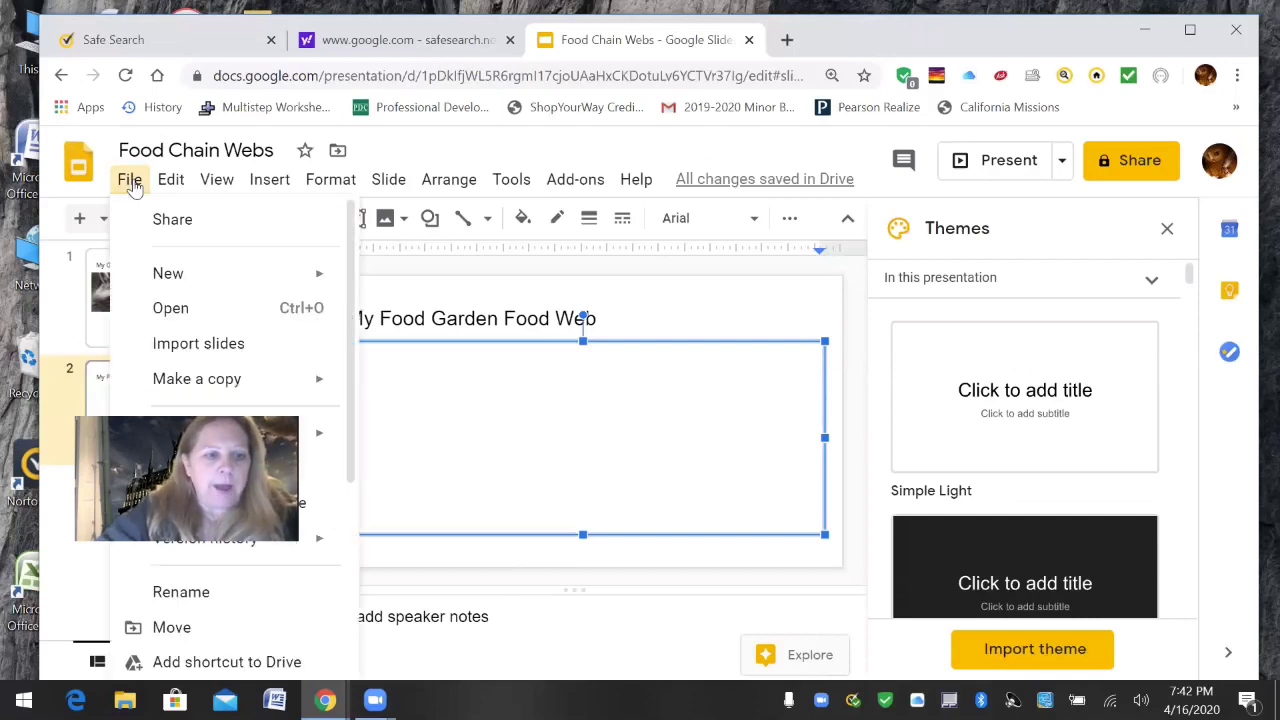
mouse_move(120, 190)
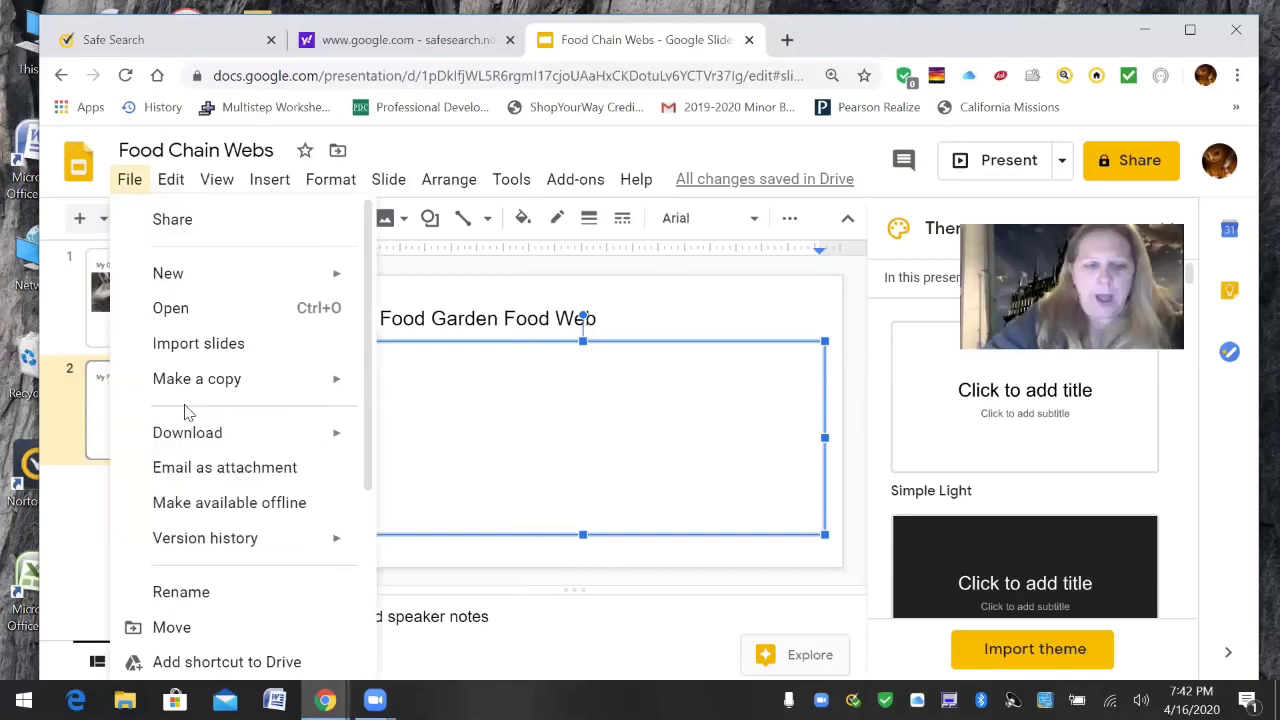
drag(371, 309, 362, 548)
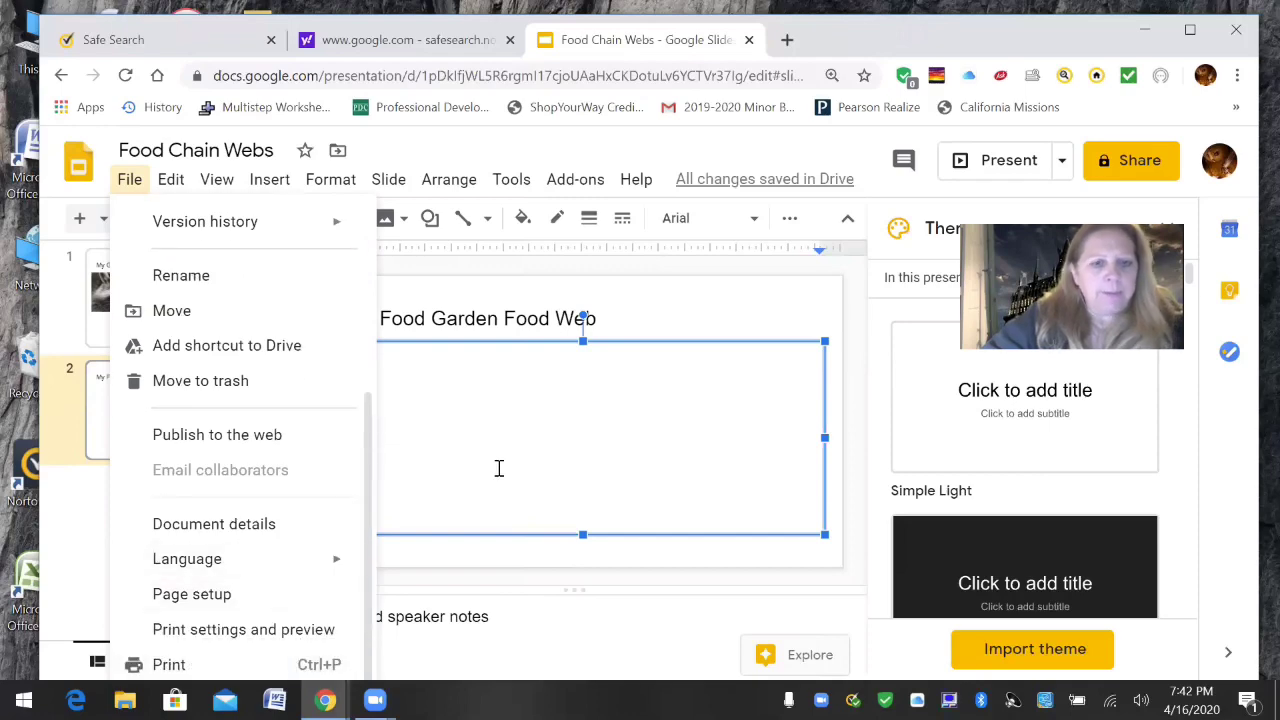